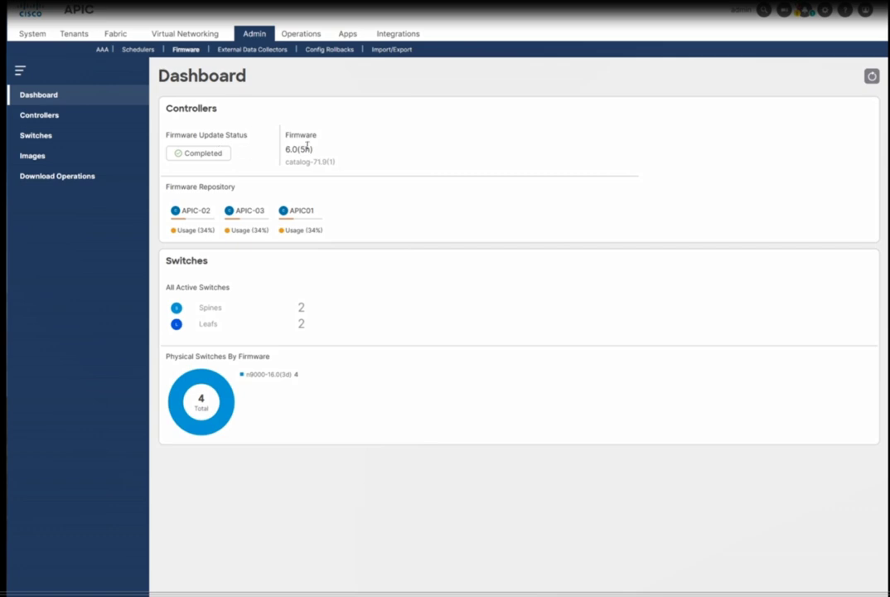
# - Compare the controllers' firmware version with the physical switches' firmware version on the firmware dashboard
pyautogui.moveTo(218, 112); pyautogui.dragTo(165, 109)
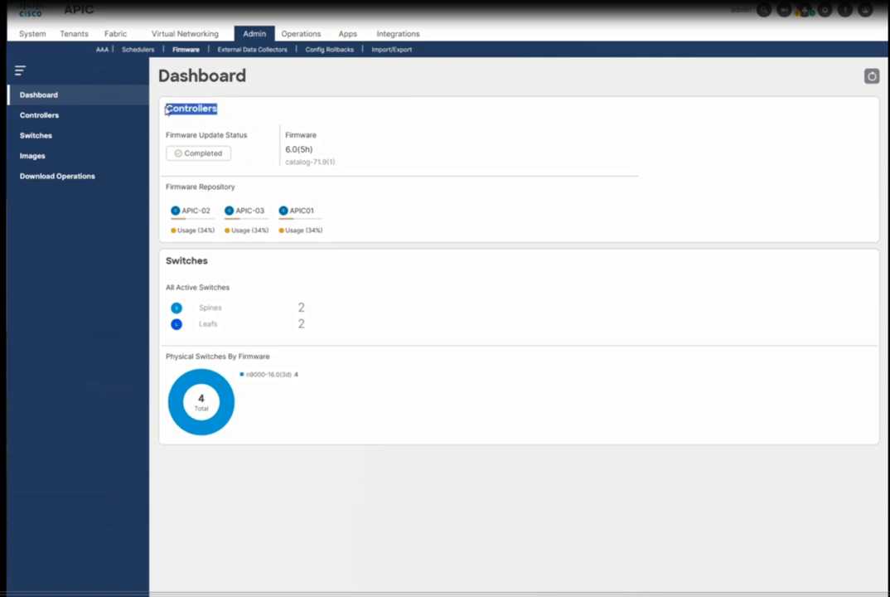
pyautogui.moveTo(211, 260); pyautogui.dragTo(165, 260)
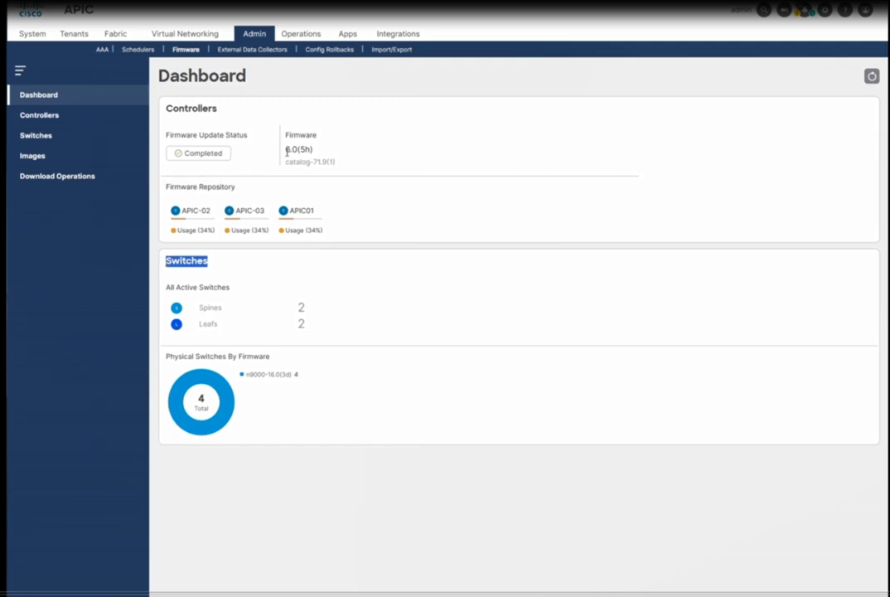
pyautogui.moveTo(312, 150); pyautogui.dragTo(284, 154)
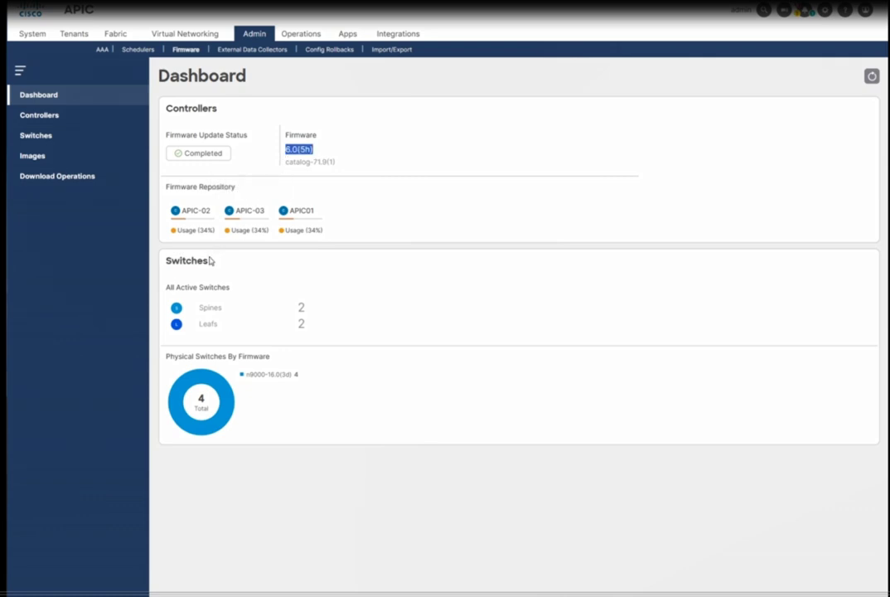
pyautogui.moveTo(292, 374); pyautogui.dragTo(274, 379)
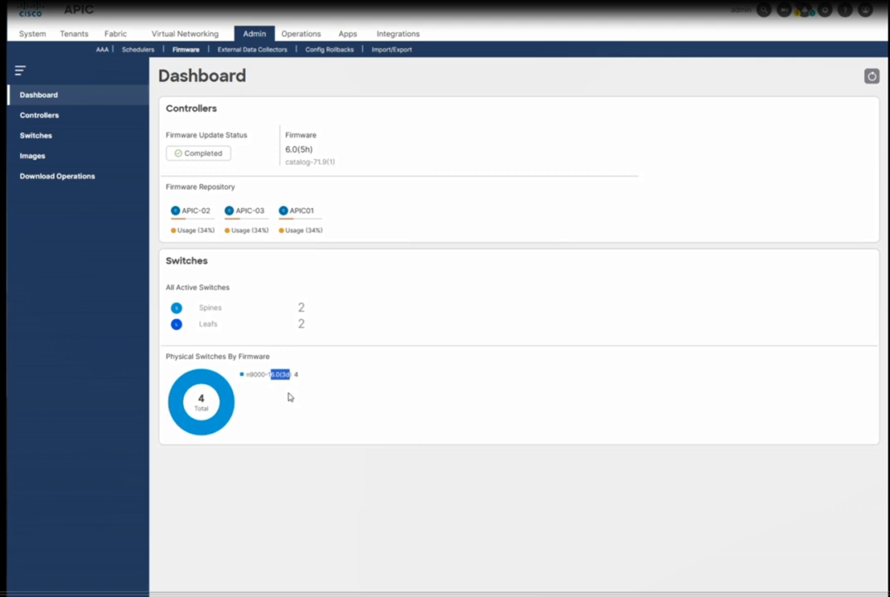
pyautogui.click(310, 150)
pyautogui.tripleClick(310, 150)
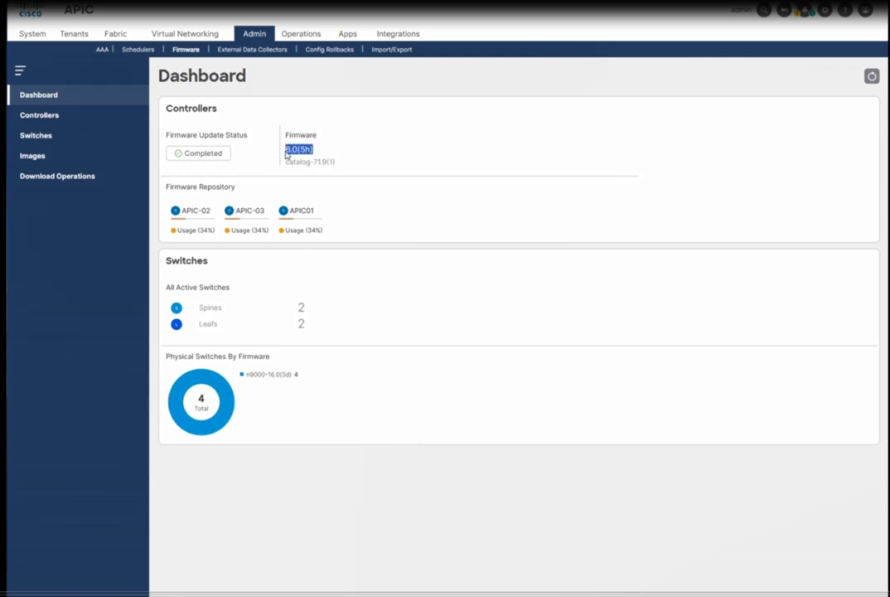
# - Check the 64-bit switch image's name and version in the firmware images list against the kickstart image file in the Leaf102 terminal
pyautogui.click(47, 165)
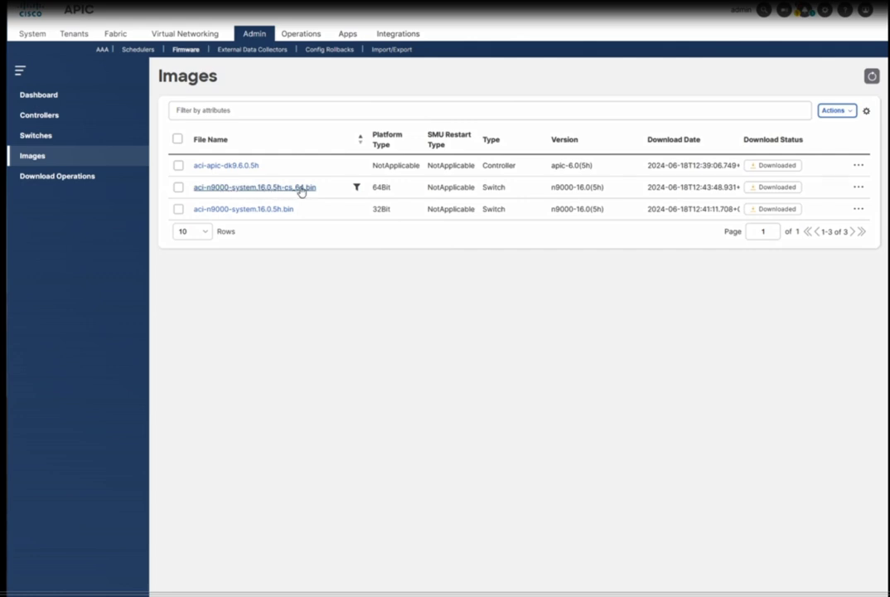
pyautogui.moveTo(316, 189); pyautogui.dragTo(295, 190)
pyautogui.moveTo(605, 188); pyautogui.dragTo(581, 191)
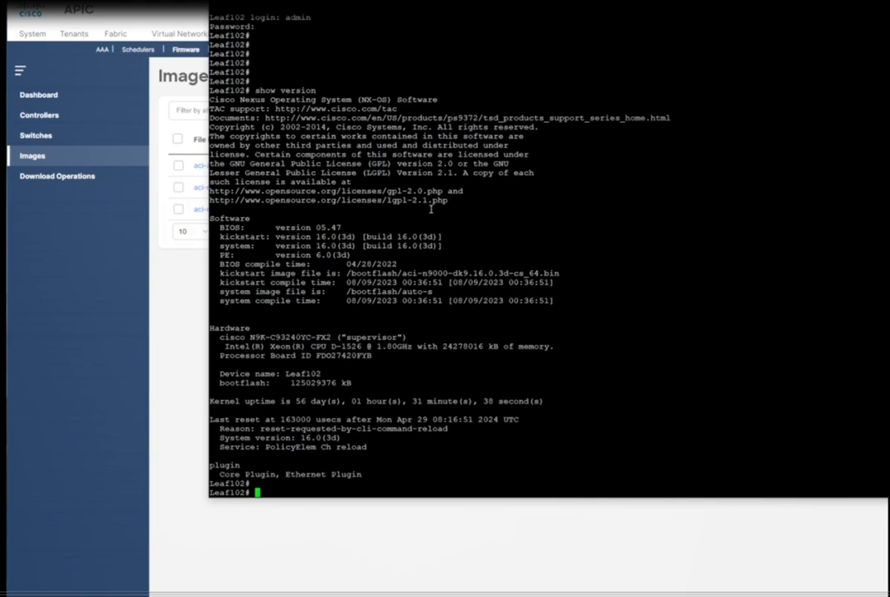
pyautogui.doubleClick(535, 273)
pyautogui.moveTo(477, 273); pyautogui.dragTo(514, 273)
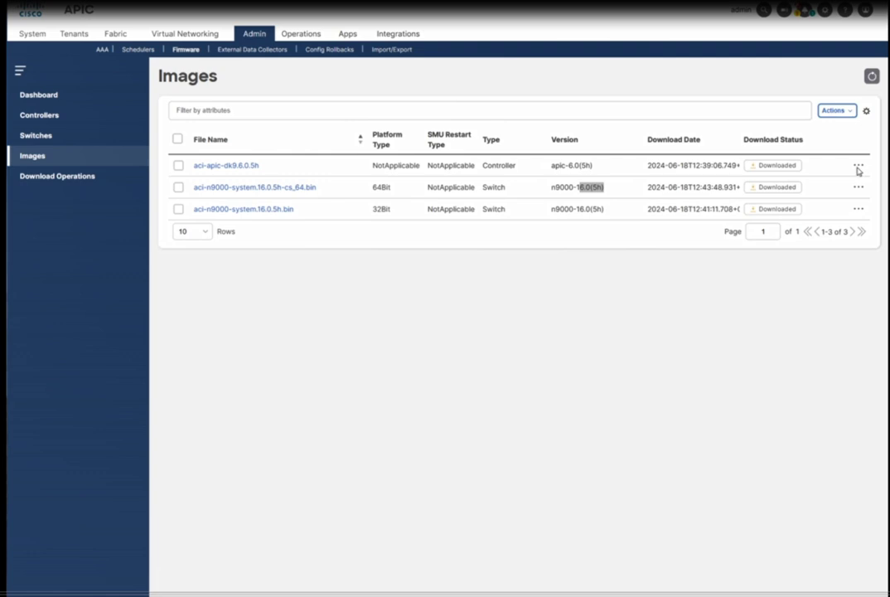
# - Open the switches' firmware page and look through its switch summary and event analytics, returning to the firmware updates list
pyautogui.click(66, 139)
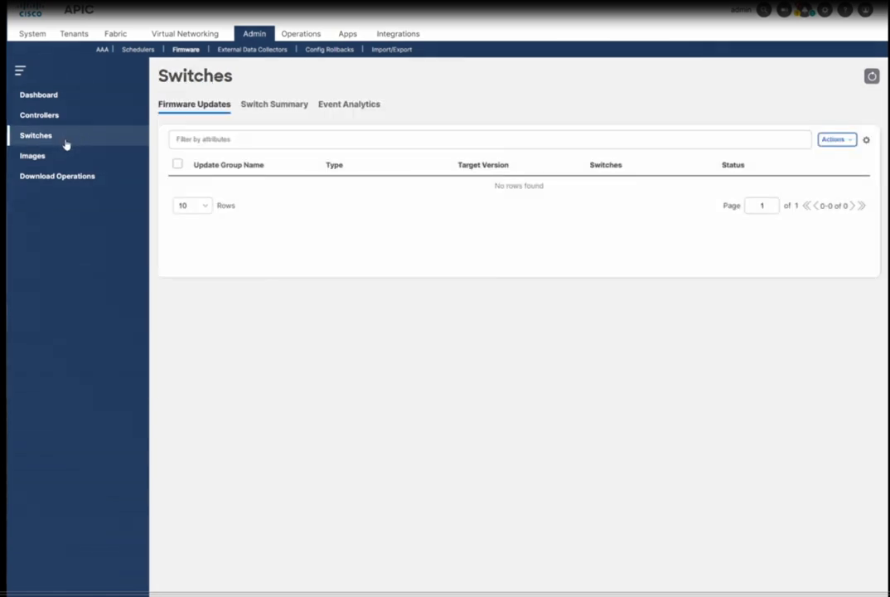
pyautogui.click(283, 107)
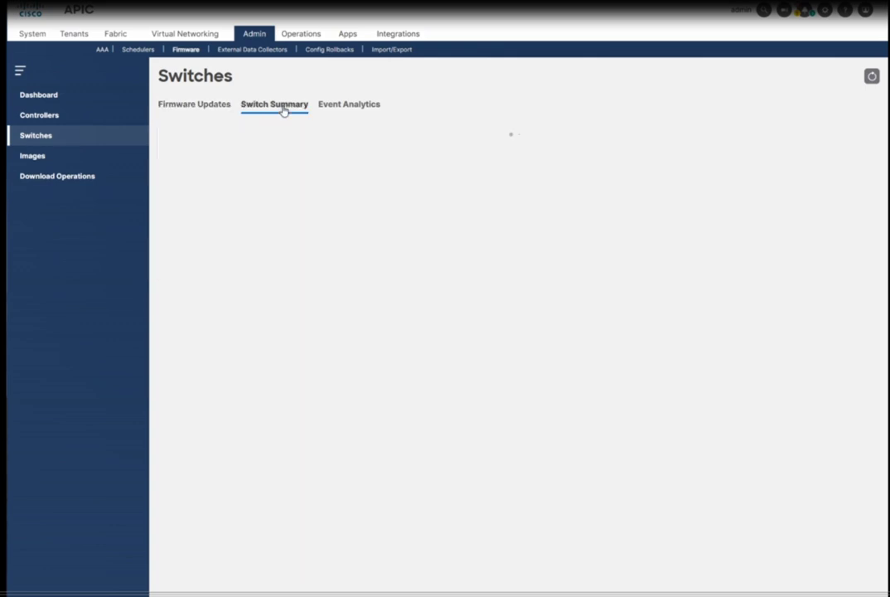
pyautogui.click(199, 106)
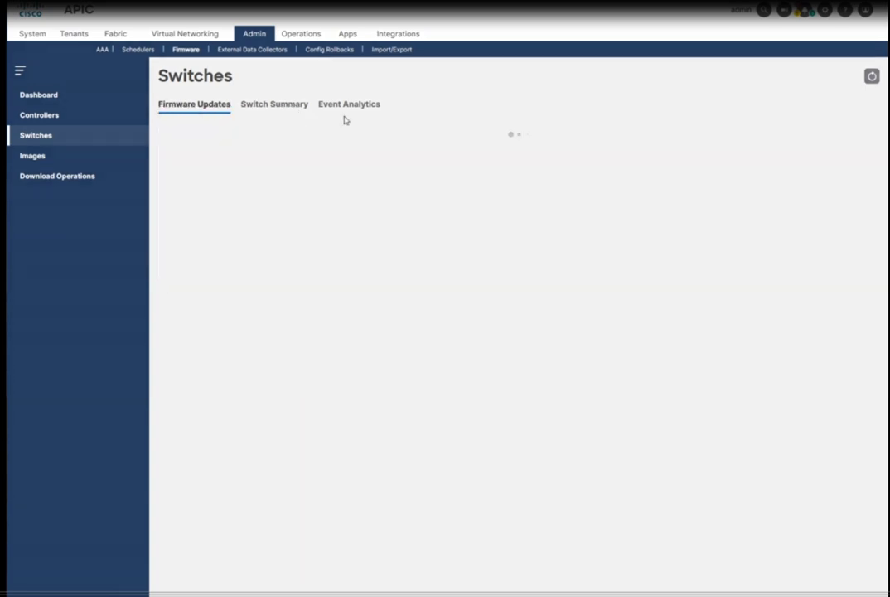
pyautogui.click(347, 108)
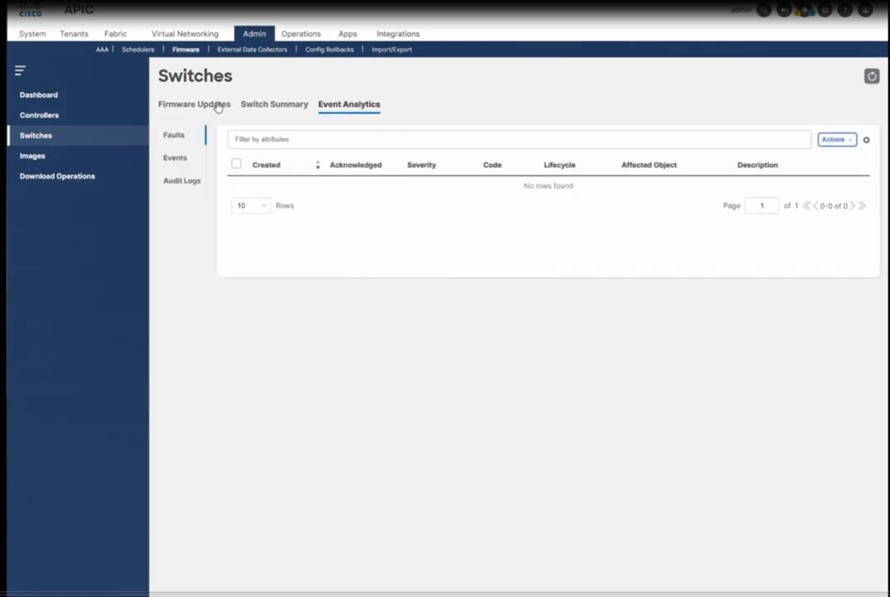
pyautogui.click(191, 102)
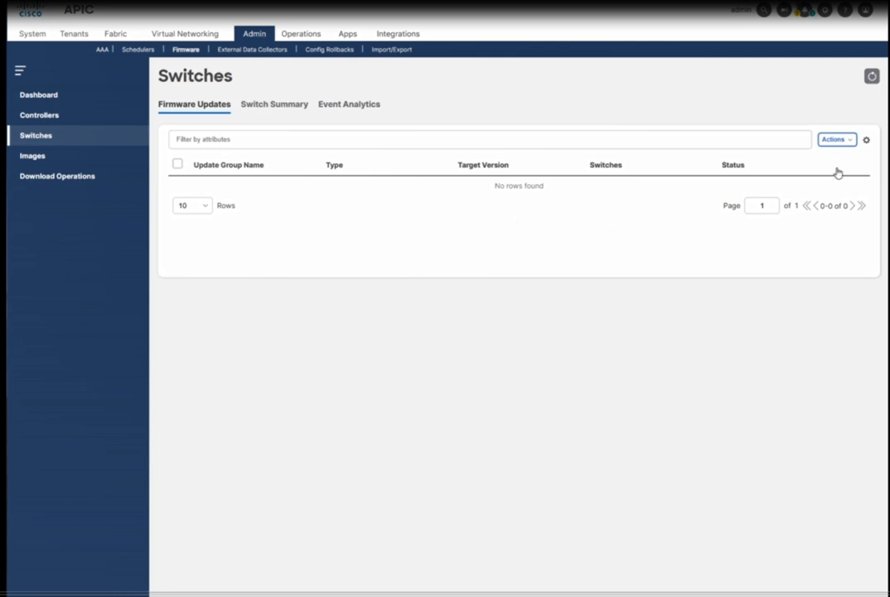
# - Start creating a switch update group and name it Loc_Sw_Odd
pyautogui.click(842, 141)
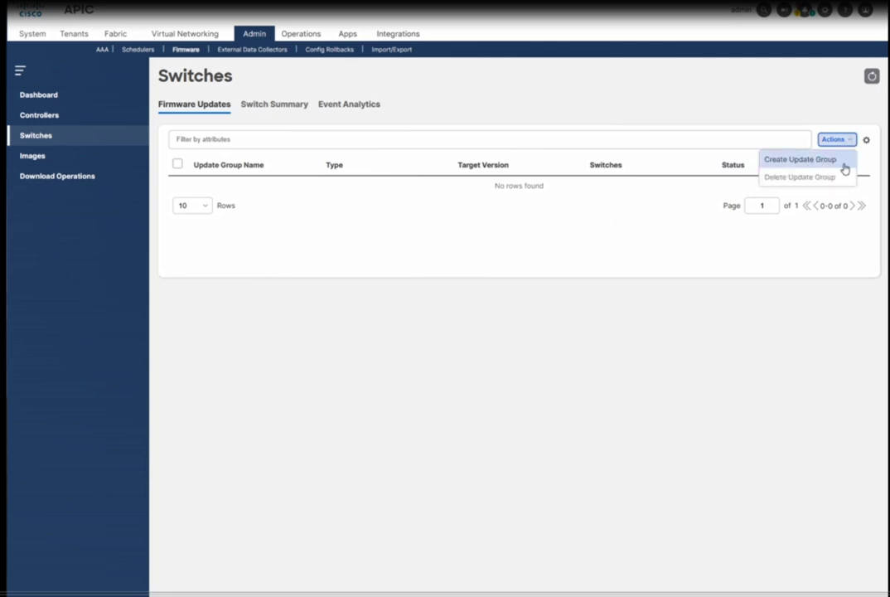
pyautogui.click(845, 169)
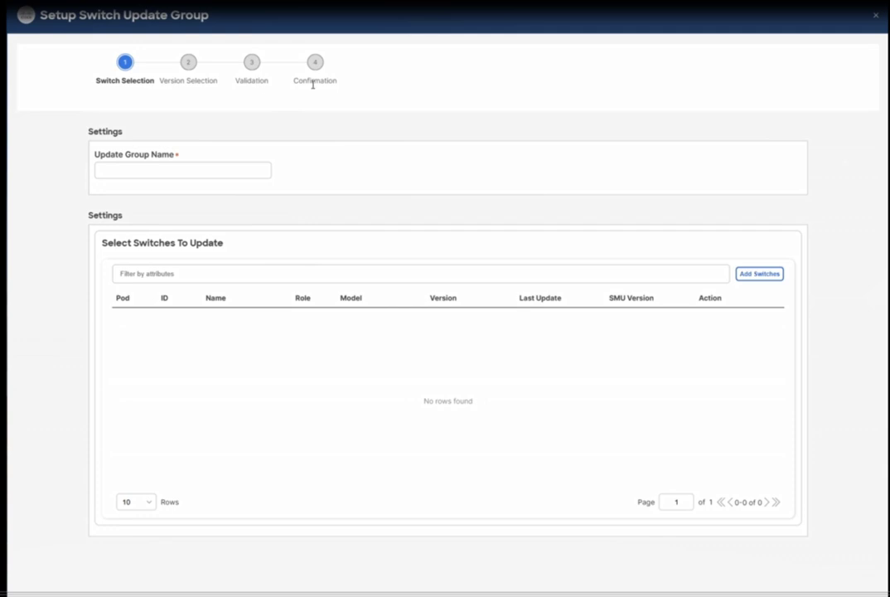
pyautogui.click(257, 167)
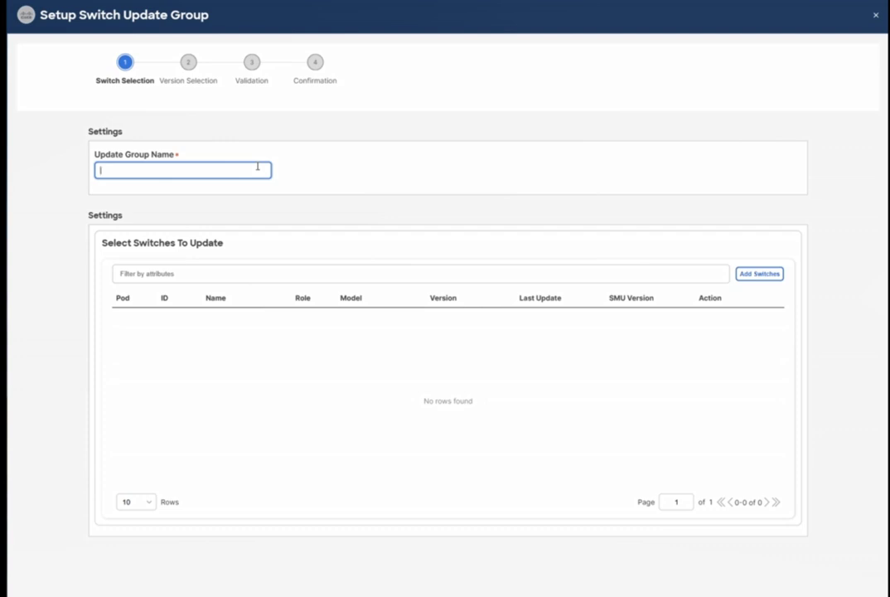
pyautogui.write('Uod')
pyautogui.press('BackSpace')
pyautogui.write('c_Sw_Odd')
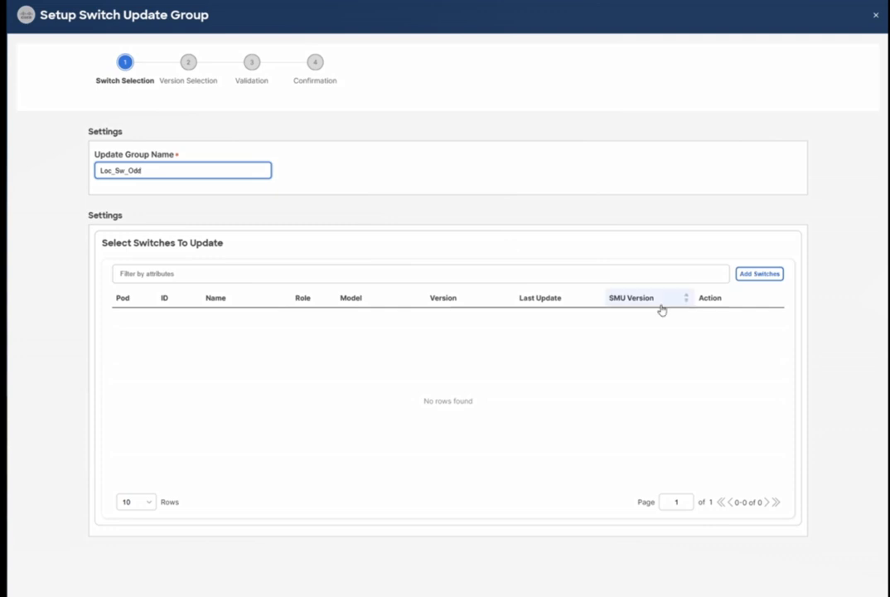
# - Add the odd nodes Leaf101 and Spine-201 to the update group
pyautogui.click(756, 279)
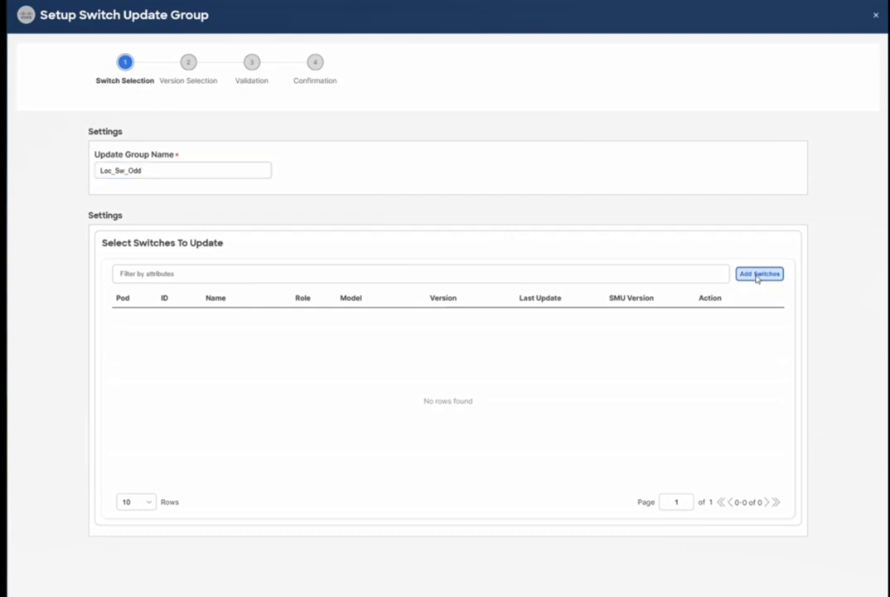
pyautogui.click(249, 182)
pyautogui.click(283, 181)
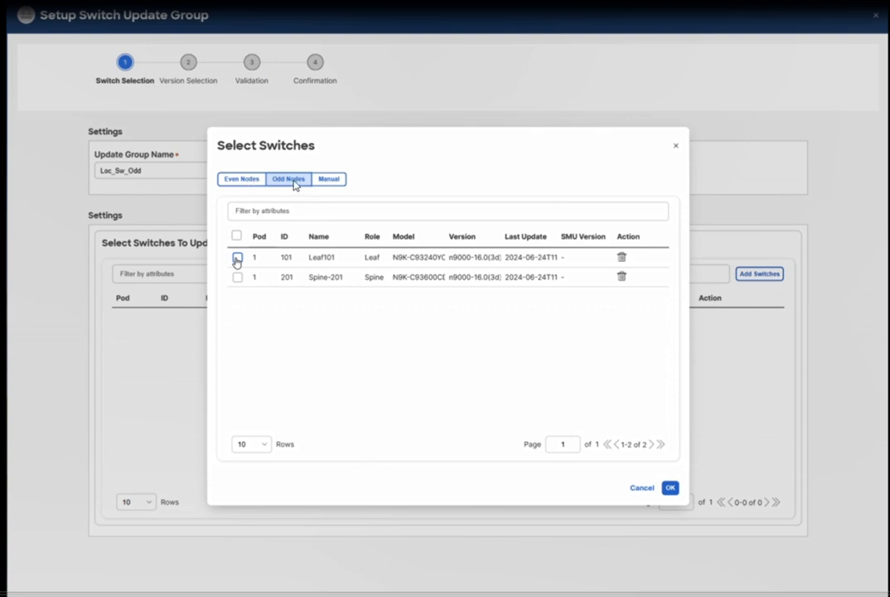
pyautogui.click(236, 259)
pyautogui.click(238, 278)
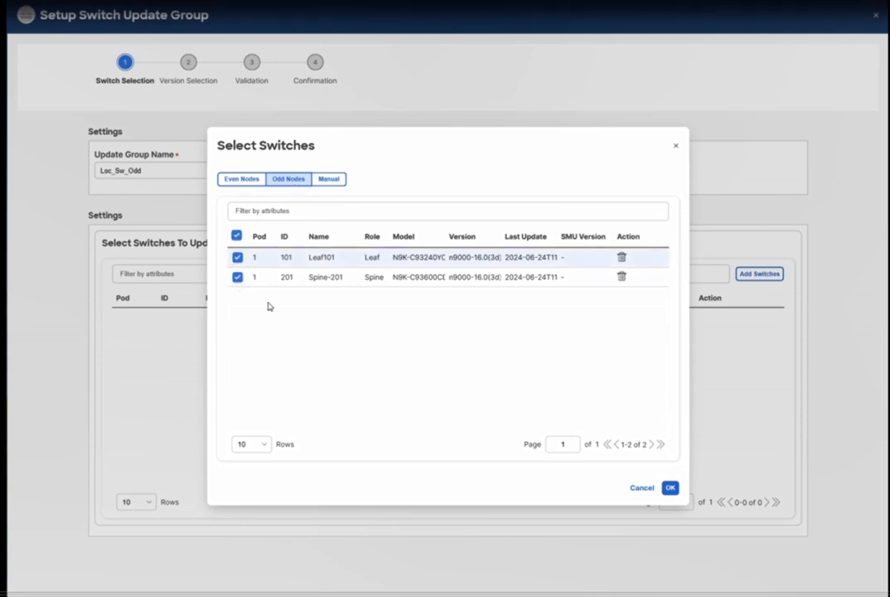
pyautogui.click(670, 487)
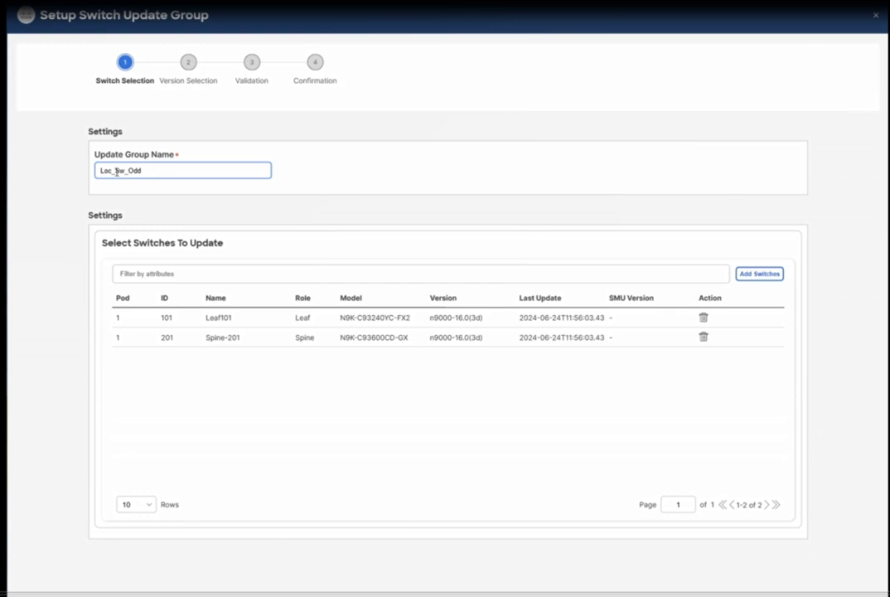
# - Rename the update group Pod1_Sw_Odd and choose n9000-16.0(5h) as the firmware for a regular upgrade
pyautogui.moveTo(112, 171); pyautogui.dragTo(94, 173)
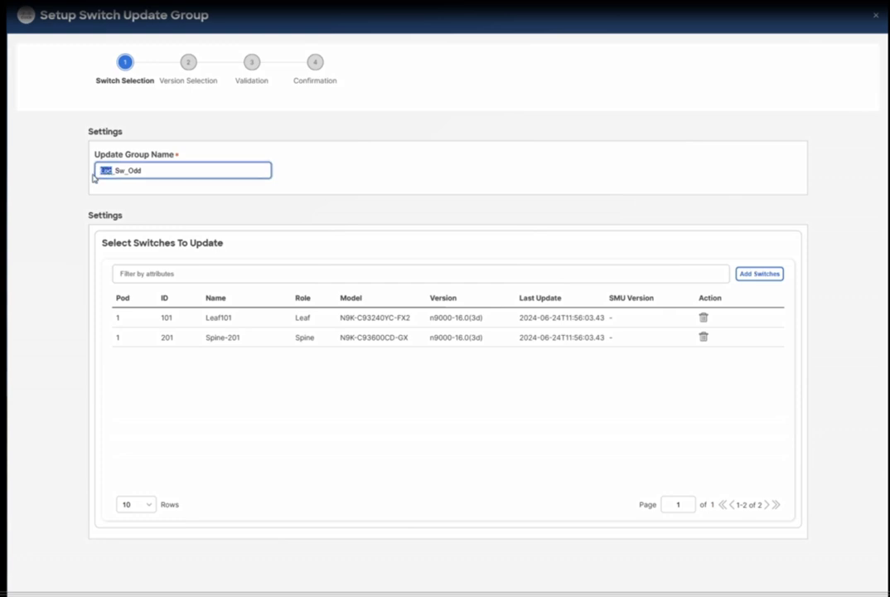
pyautogui.write('Pod1')
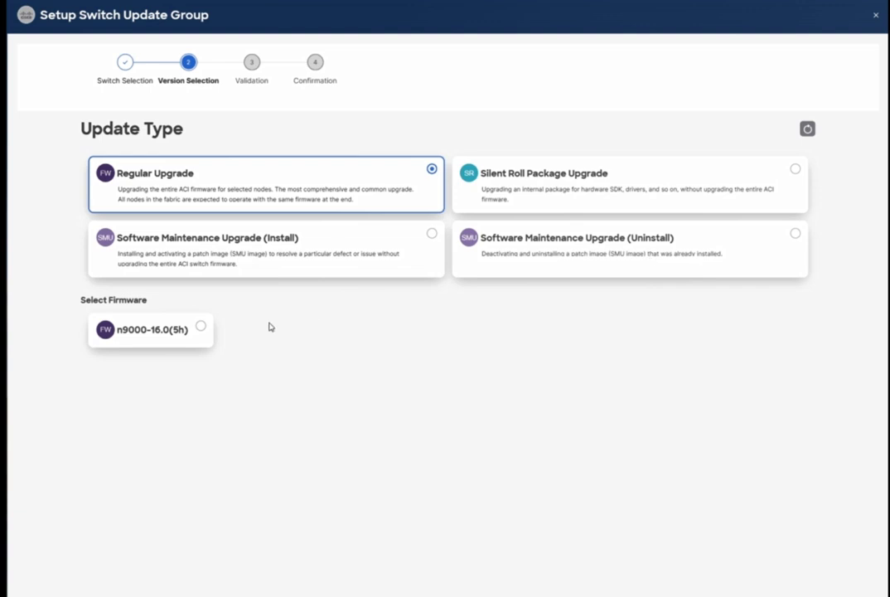
pyautogui.click(201, 328)
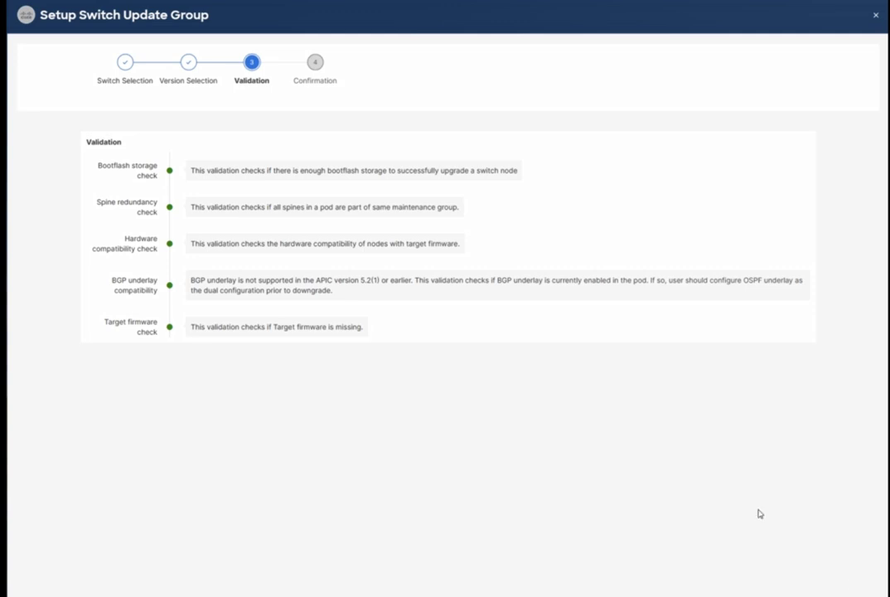
# - Proceed past the validation checks, review the target version in the confirmation and start the firmware download
pyautogui.click(841, 582)
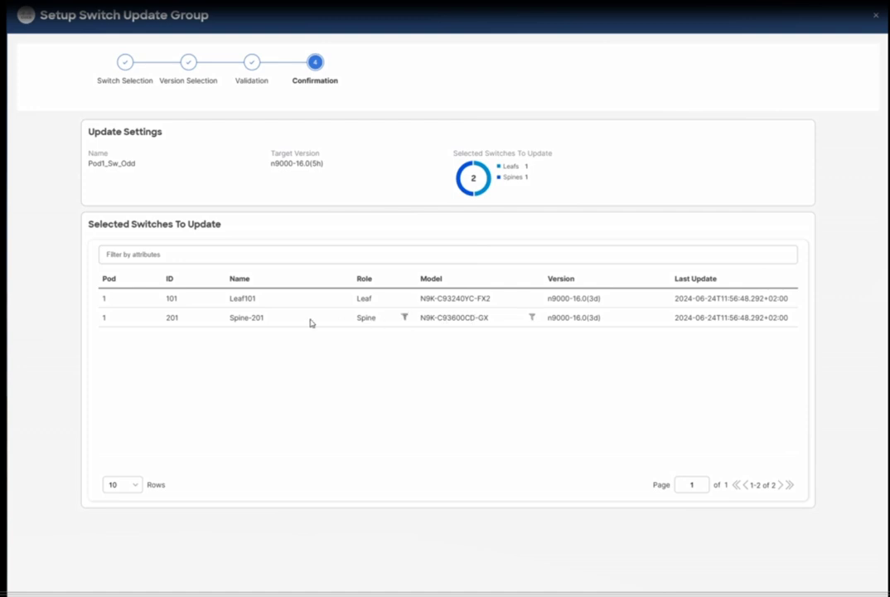
pyautogui.moveTo(285, 163); pyautogui.dragTo(324, 163)
pyautogui.click(355, 175)
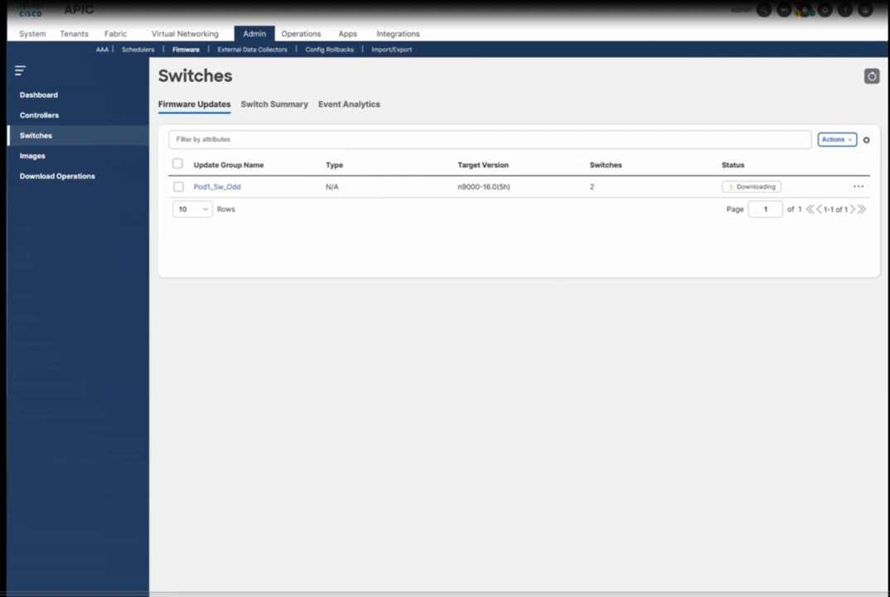
# - View the update group's switches, read through the details of Leaf101 and close them
pyautogui.click(592, 189)
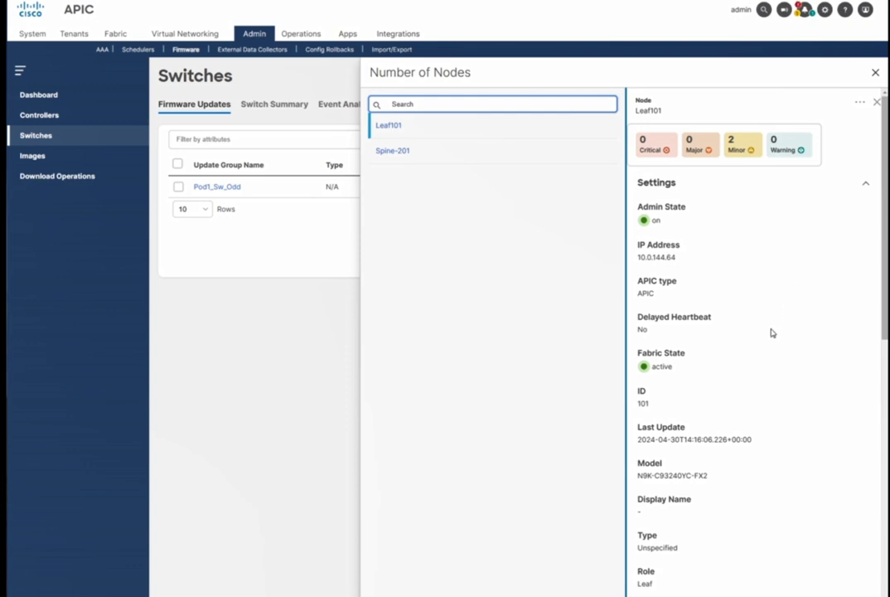
pyautogui.scroll(-10, 771, 356)
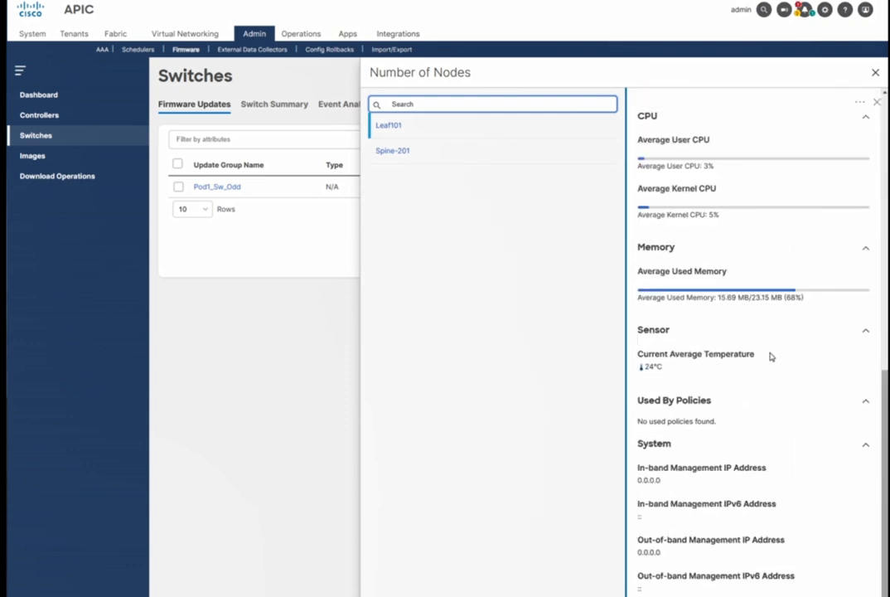
pyautogui.scroll(10, 771, 357)
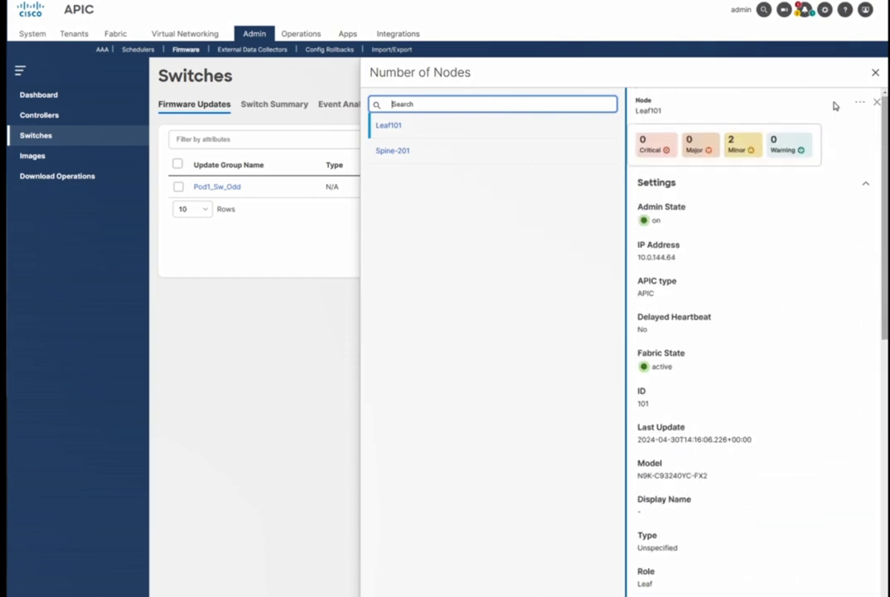
pyautogui.click(877, 102)
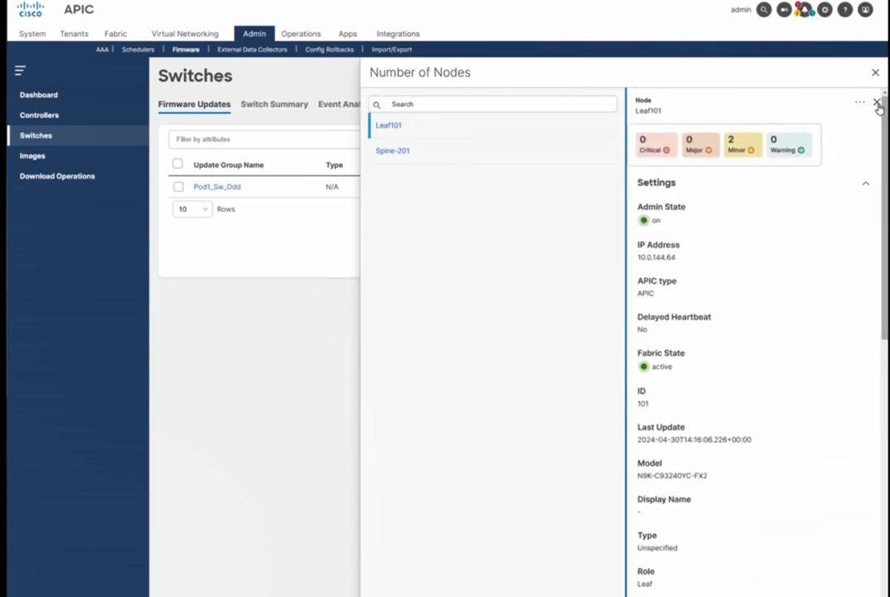
pyautogui.click(875, 73)
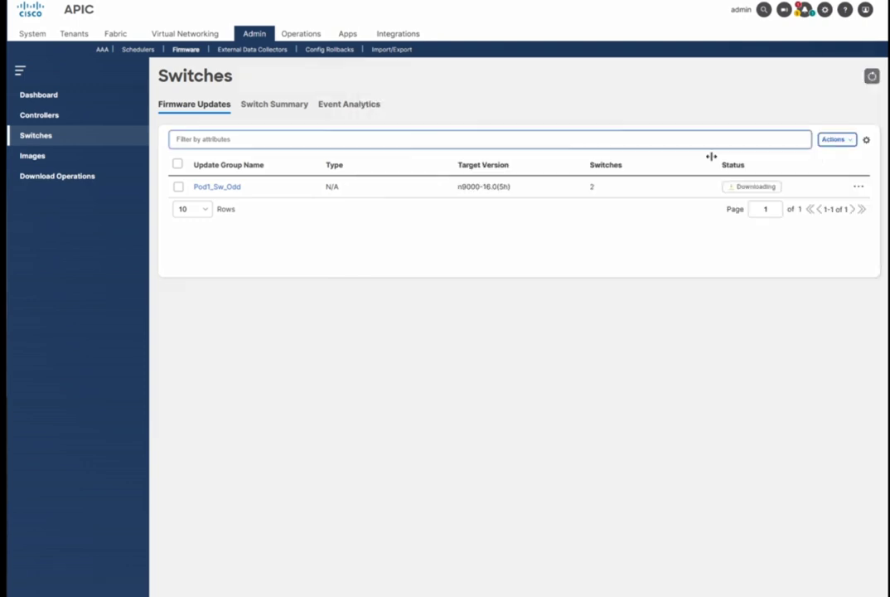
# - Examine the Pod1_Sw_Odd maintenance policy and its POD maintenance group, and open the policy's full details view
pyautogui.click(220, 188)
pyautogui.scroll(-8, 739, 273)
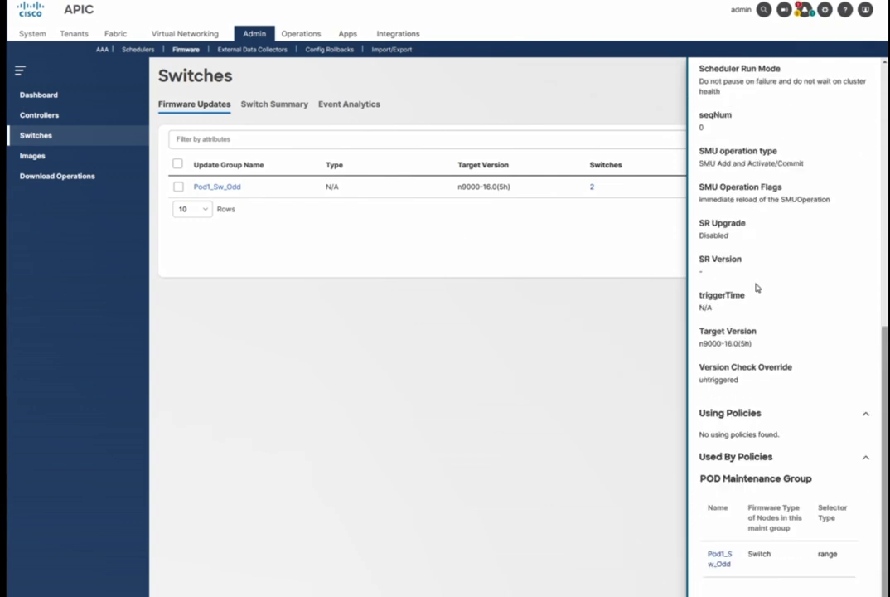
pyautogui.click(718, 557)
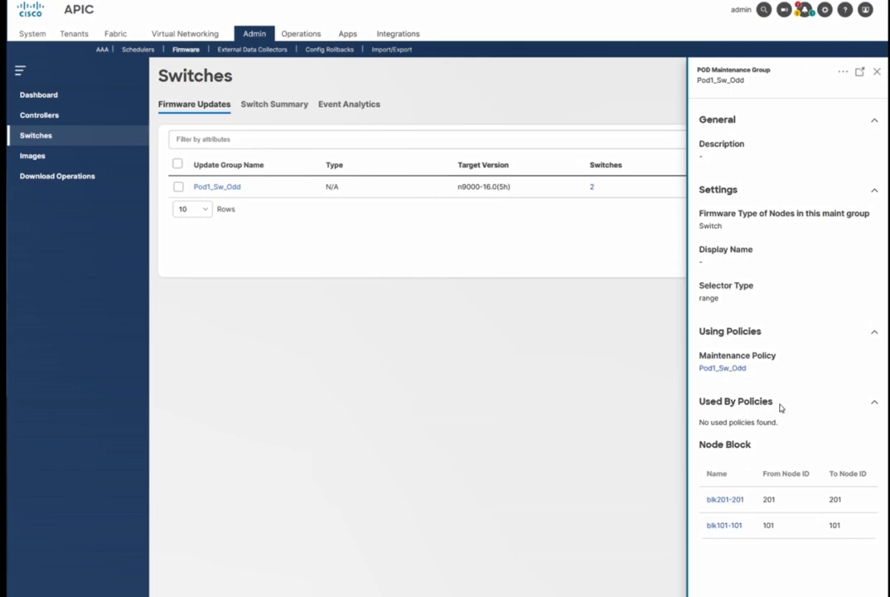
pyautogui.click(732, 371)
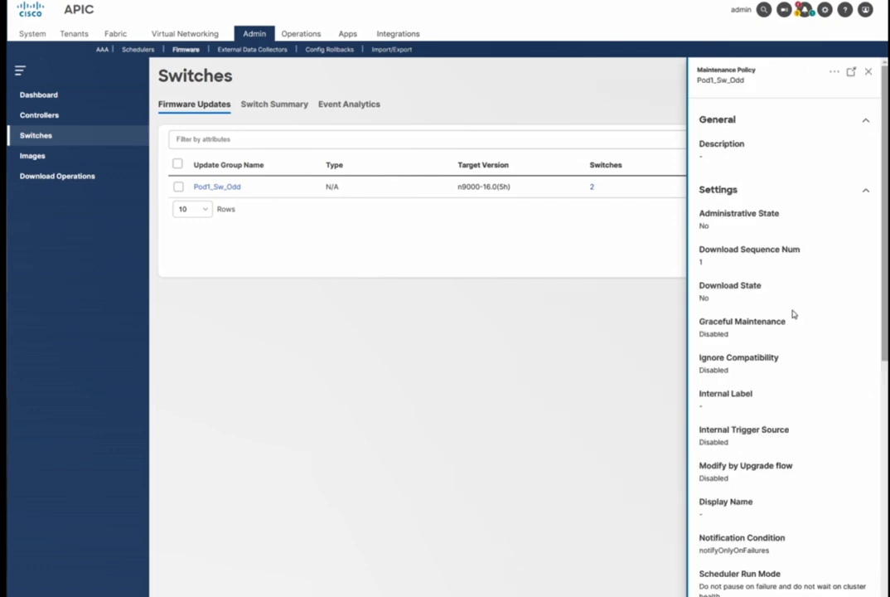
pyautogui.click(852, 74)
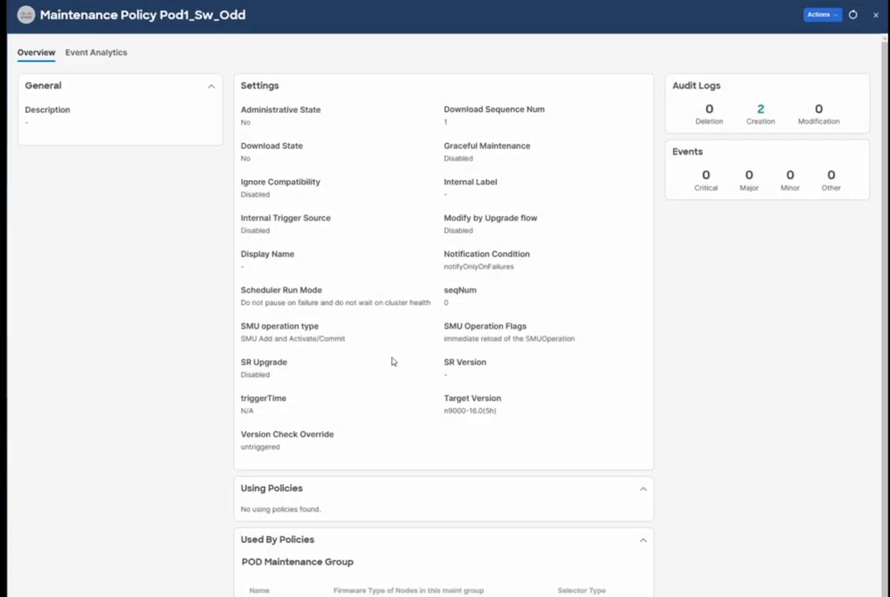
# - Examine the Pod1_Sw_Odd maintenance policy's settings, event analytics and POD maintenance group node blocks, and close the policy's details
pyautogui.scroll(-1, 393, 357)
pyautogui.scroll(1, 393, 371)
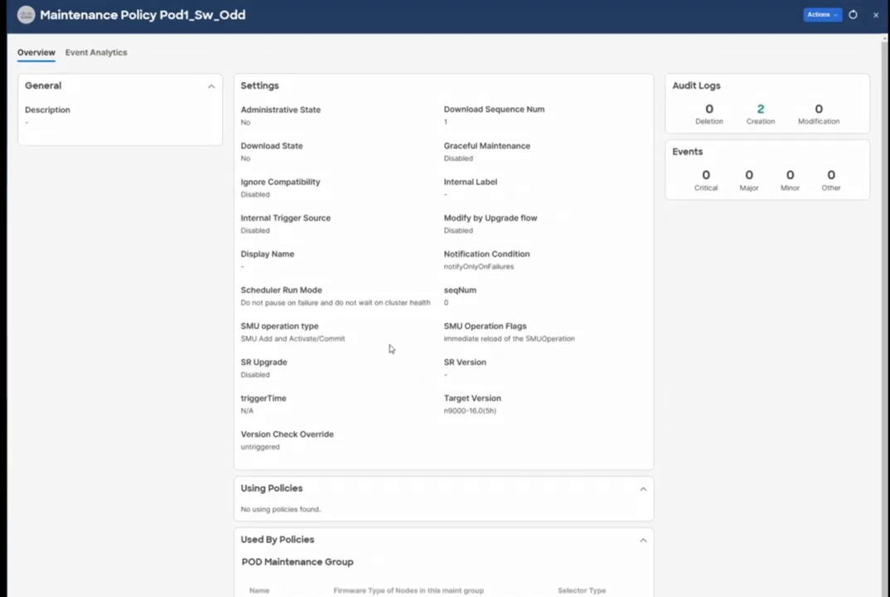
pyautogui.click(102, 56)
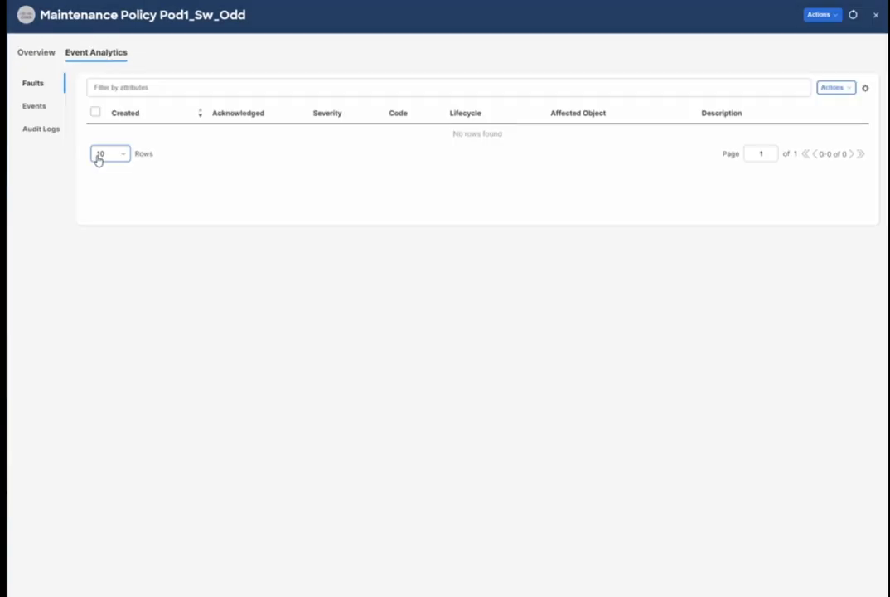
pyautogui.click(38, 53)
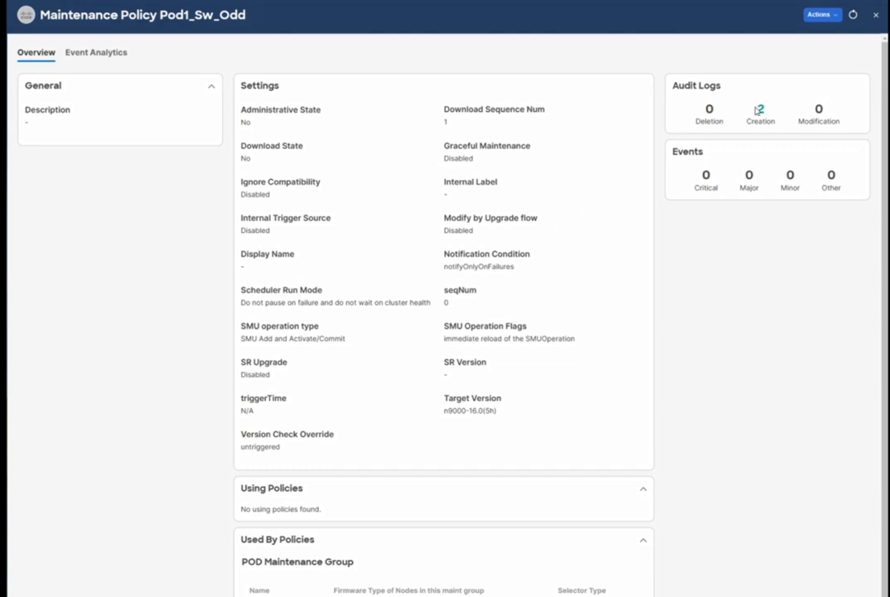
pyautogui.scroll(-1, 324, 551)
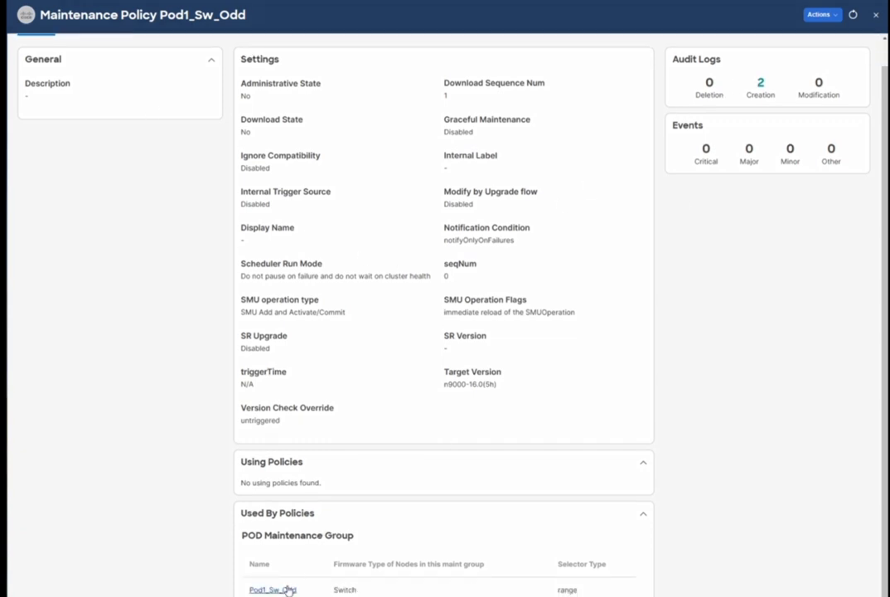
pyautogui.click(274, 589)
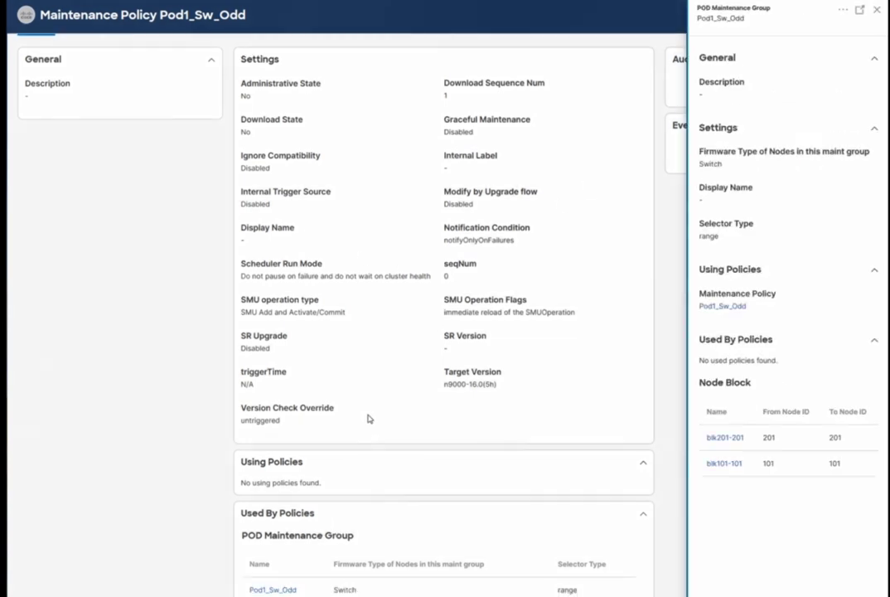
pyautogui.click(876, 10)
pyautogui.click(875, 16)
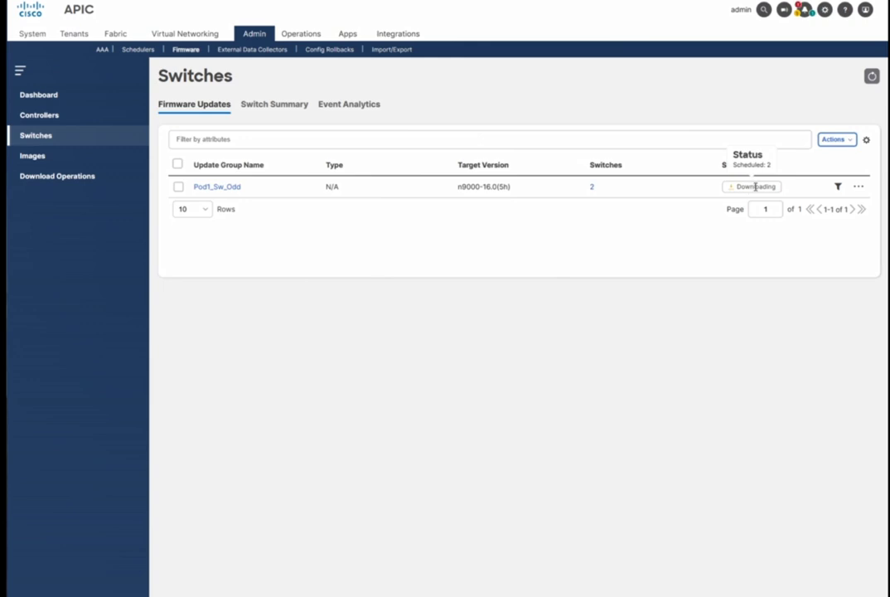
# - View the switches in the Pod1_Sw_Odd update group, read through Leaf101's node details and close them
pyautogui.click(591, 187)
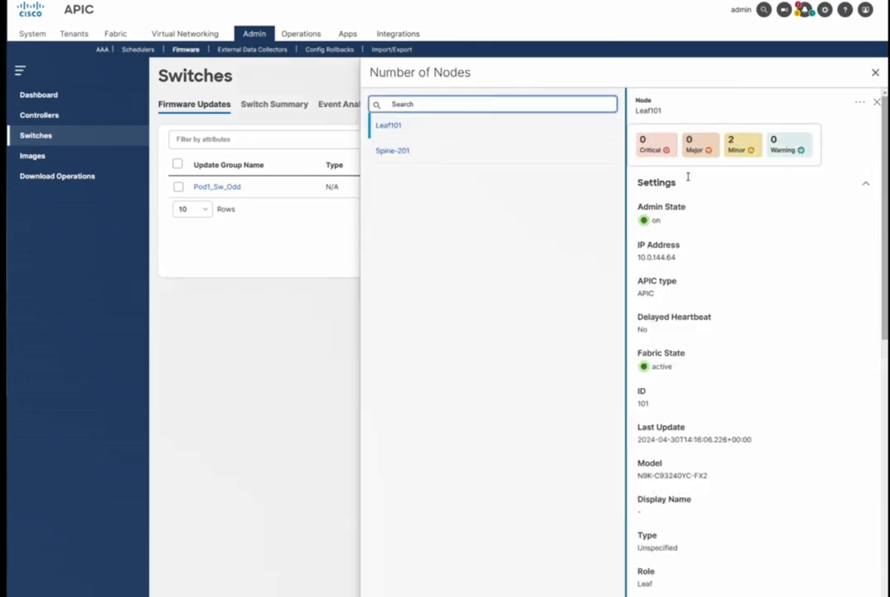
pyautogui.click(858, 102)
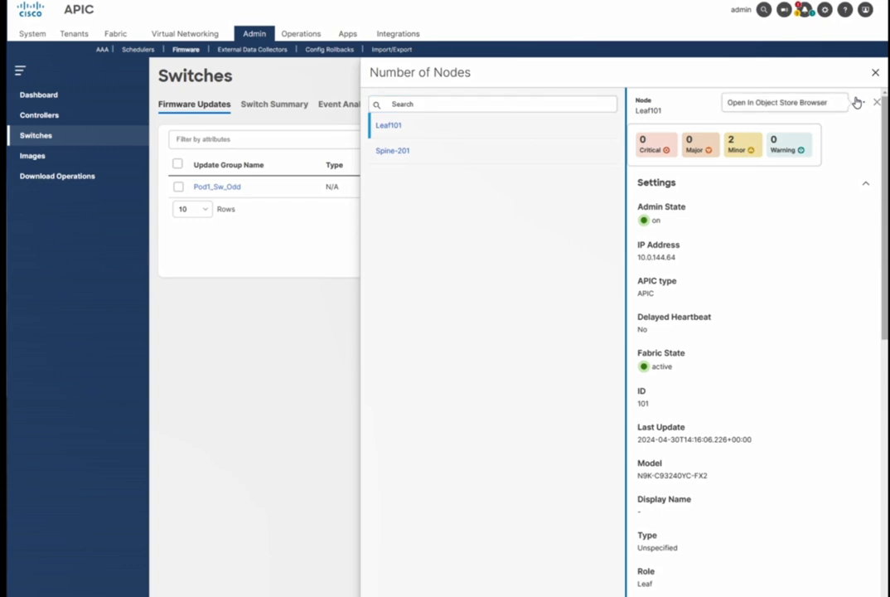
pyautogui.scroll(-8, 825, 234)
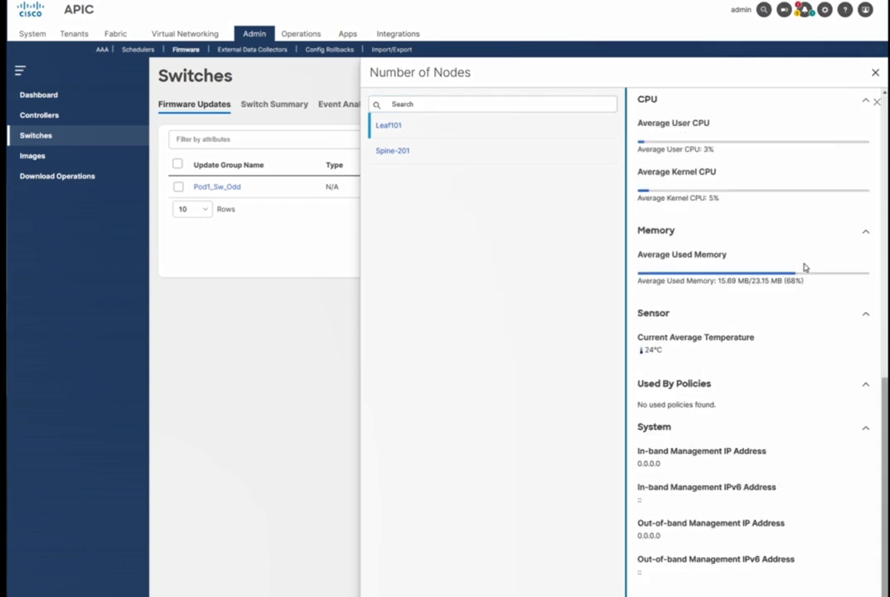
pyautogui.scroll(8, 800, 263)
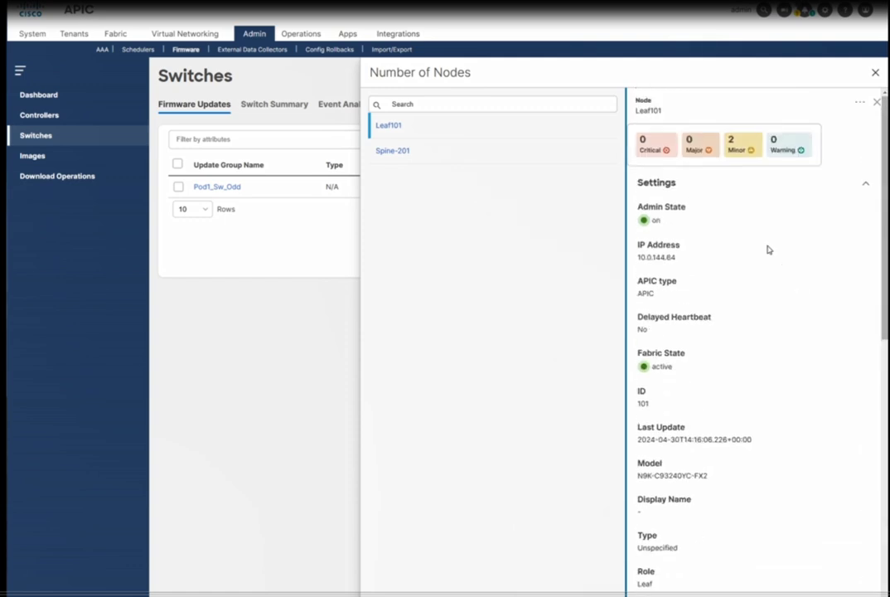
pyautogui.click(307, 108)
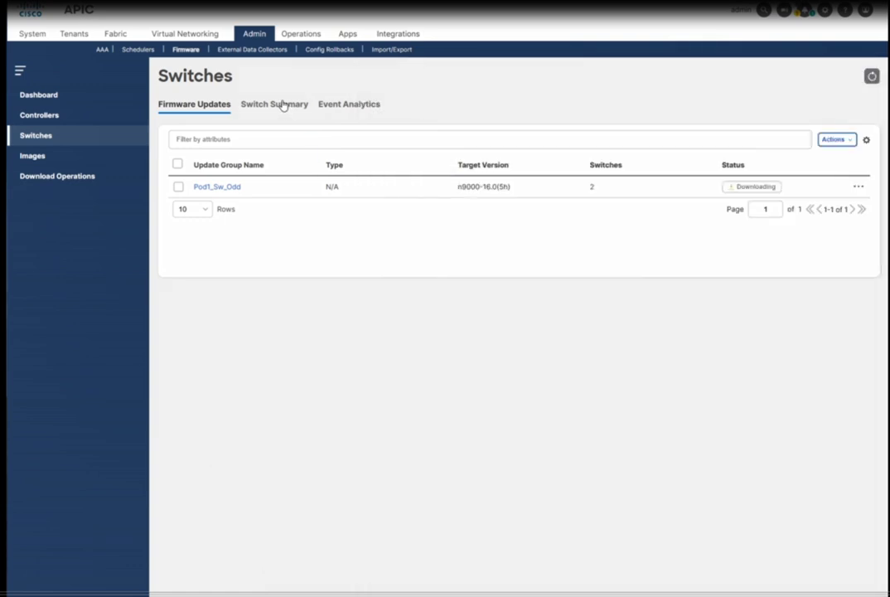
pyautogui.click(282, 105)
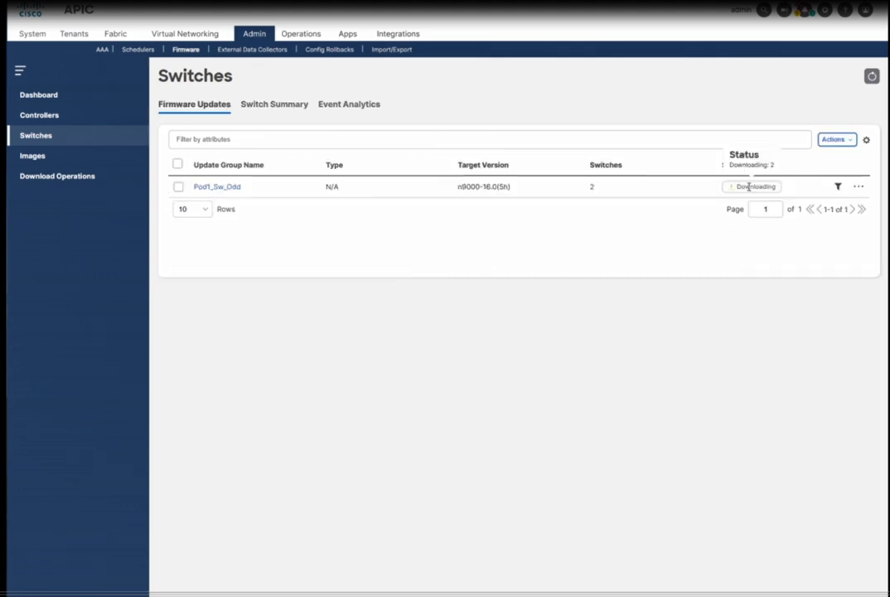
# - Check the actions available for Pod1_Sw_Odd, view its maintenance policy summary and highlight its target version in the update group list
pyautogui.click(179, 186)
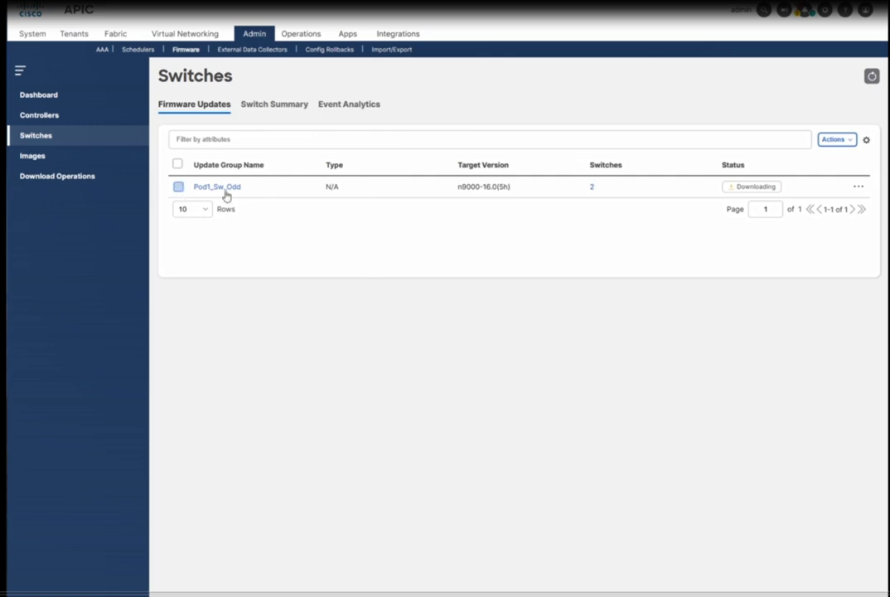
pyautogui.click(837, 140)
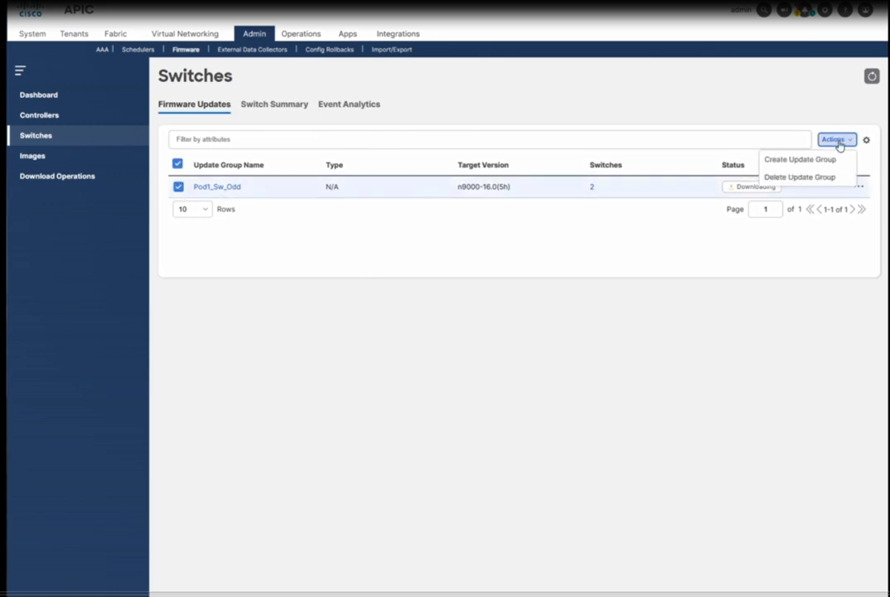
pyautogui.click(862, 184)
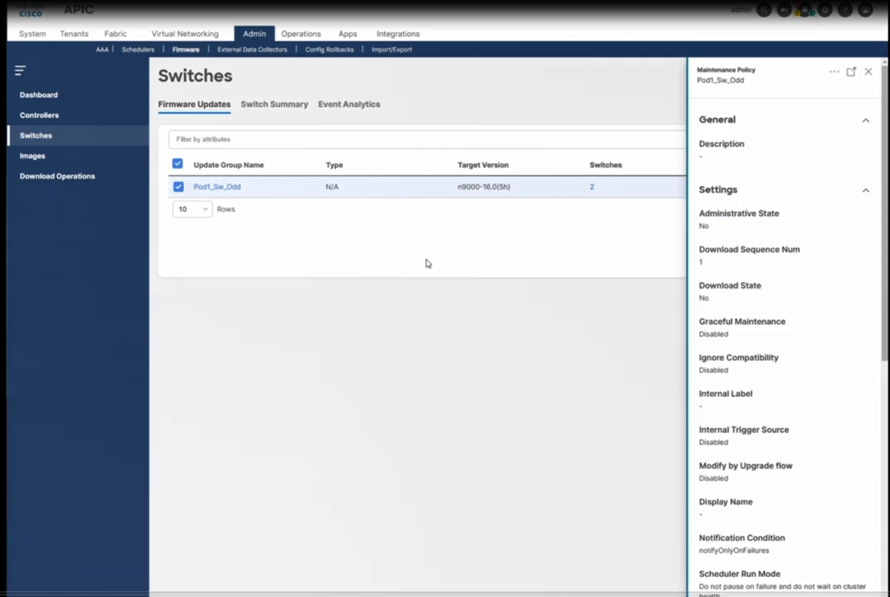
pyautogui.click(847, 74)
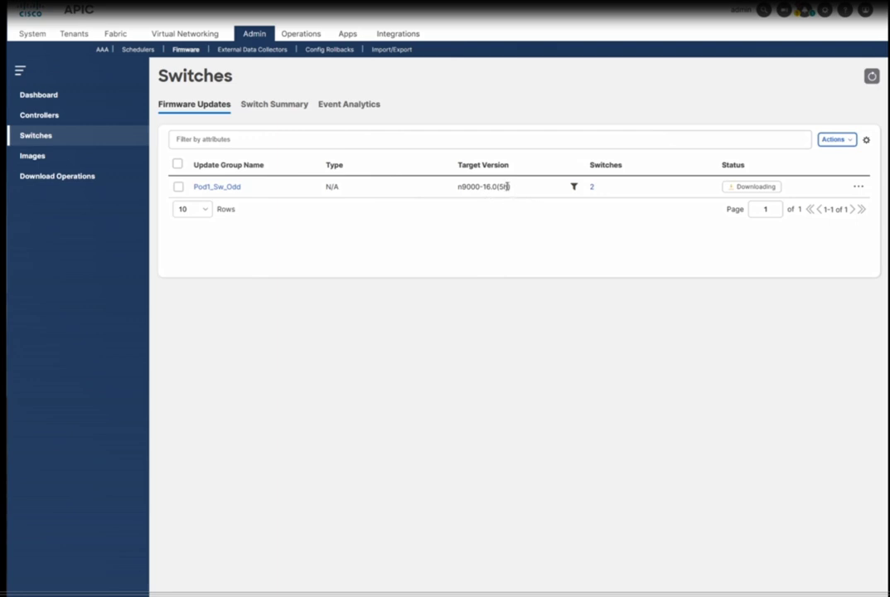
pyautogui.moveTo(506, 187); pyautogui.dragTo(460, 187)
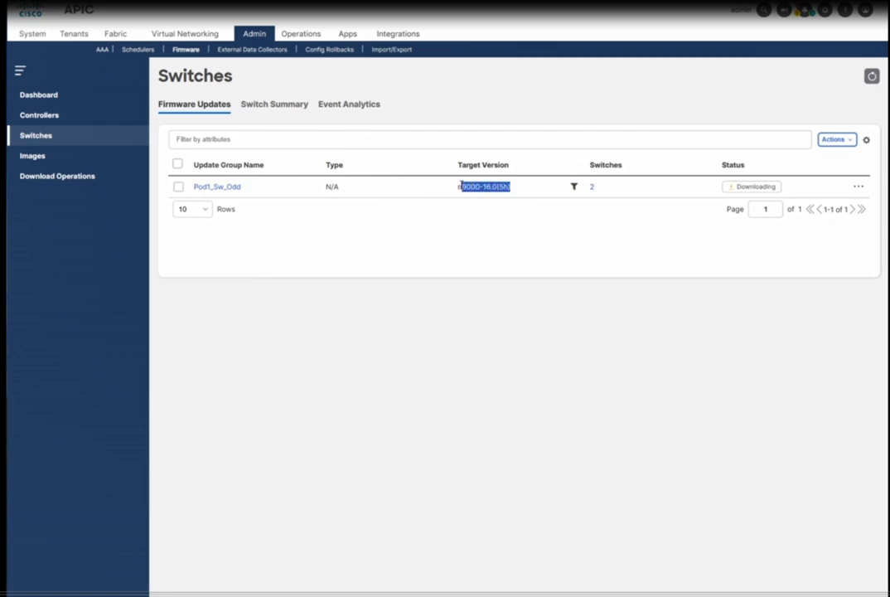
pyautogui.click(509, 276)
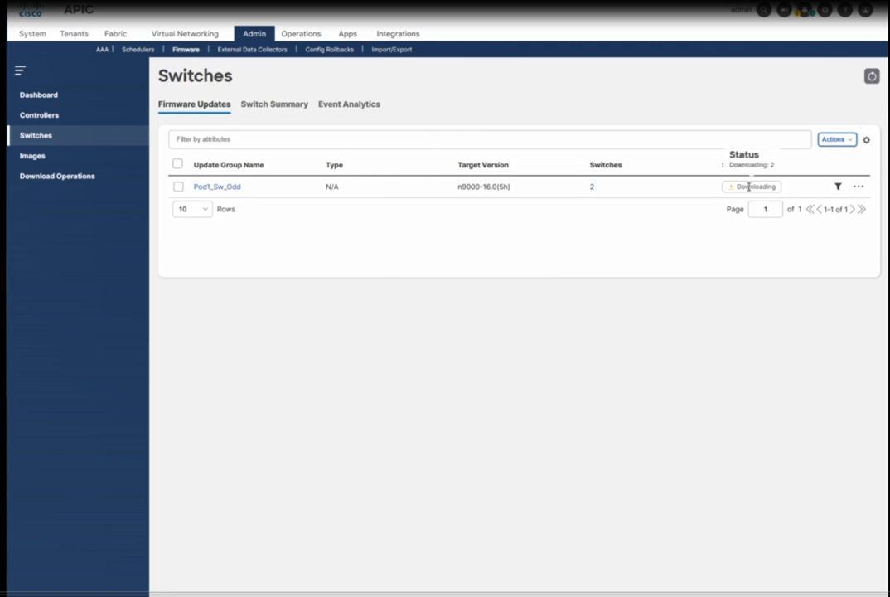
# - Select the Pod1_Sw_Odd update group, check its available actions and view the table's column configuration without changing it
pyautogui.click(179, 186)
pyautogui.click(838, 142)
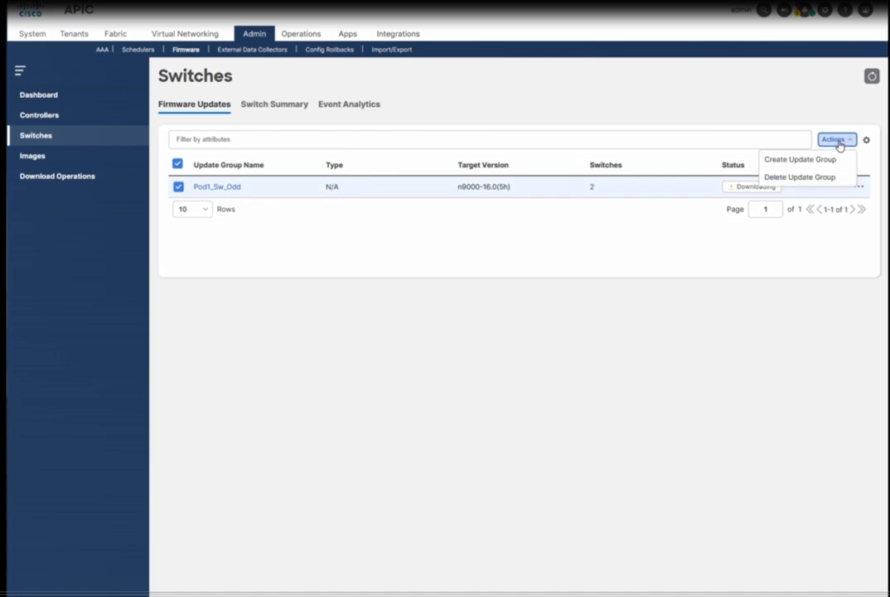
pyautogui.click(867, 139)
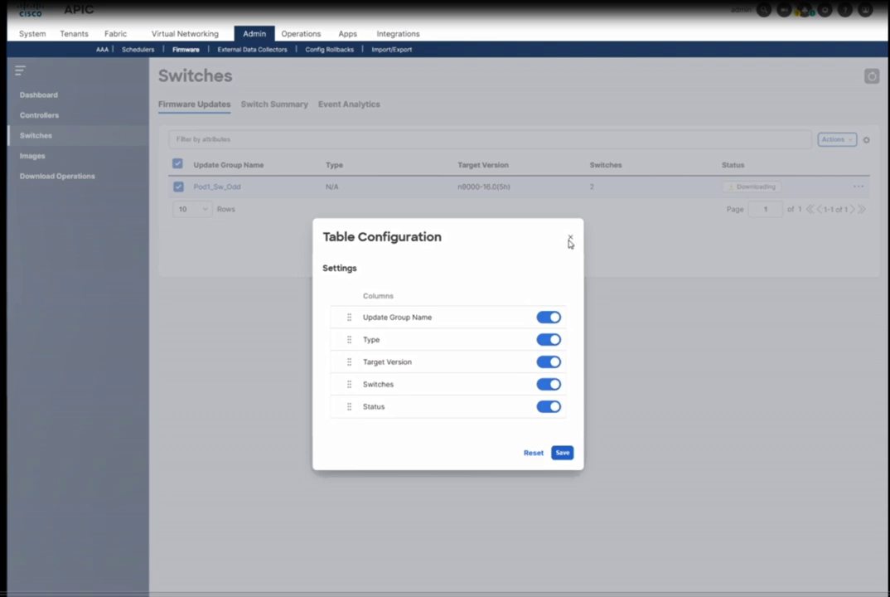
pyautogui.click(570, 237)
# - Look at the Pod1_Sw_Odd maintenance policy summary and its switch firmware update progress, and return to the update group list
pyautogui.click(219, 188)
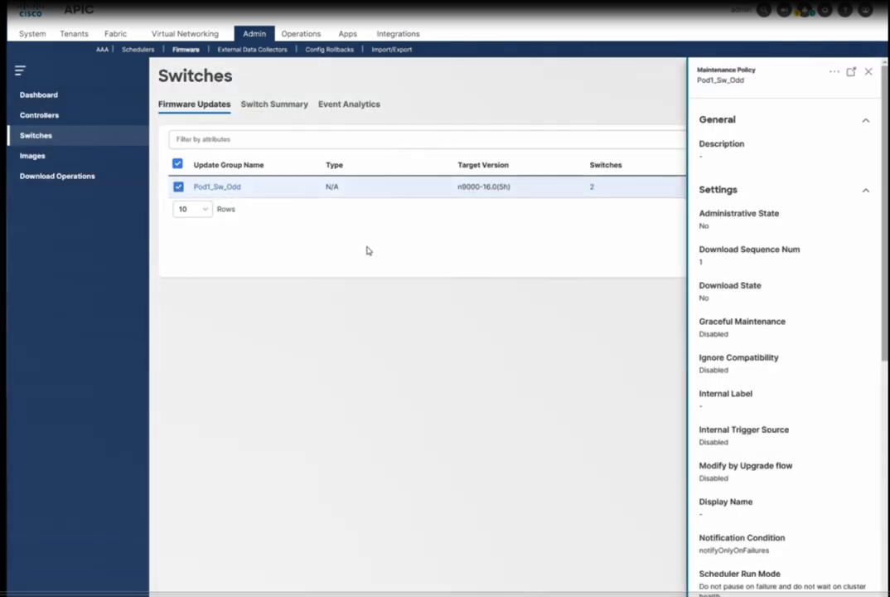
pyautogui.click(849, 75)
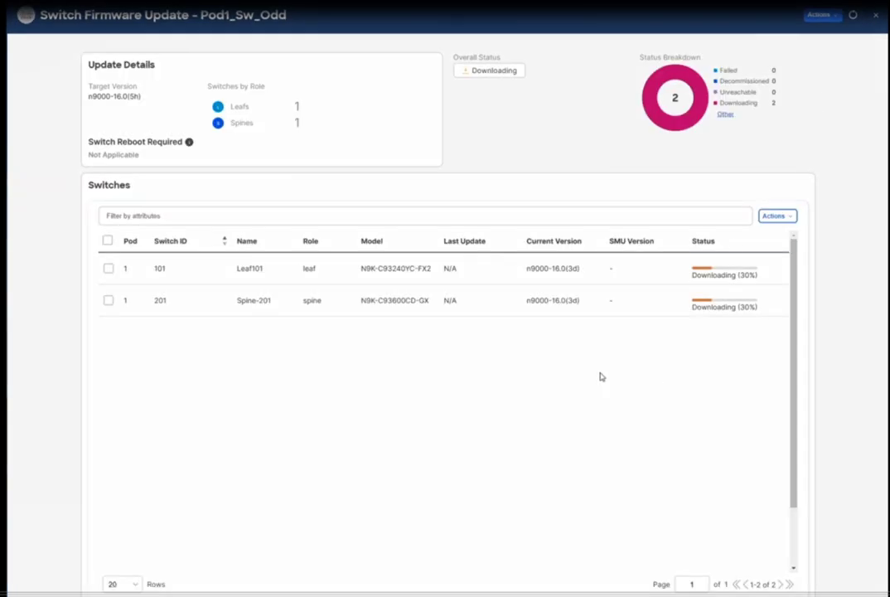
pyautogui.click(874, 16)
pyautogui.click(178, 187)
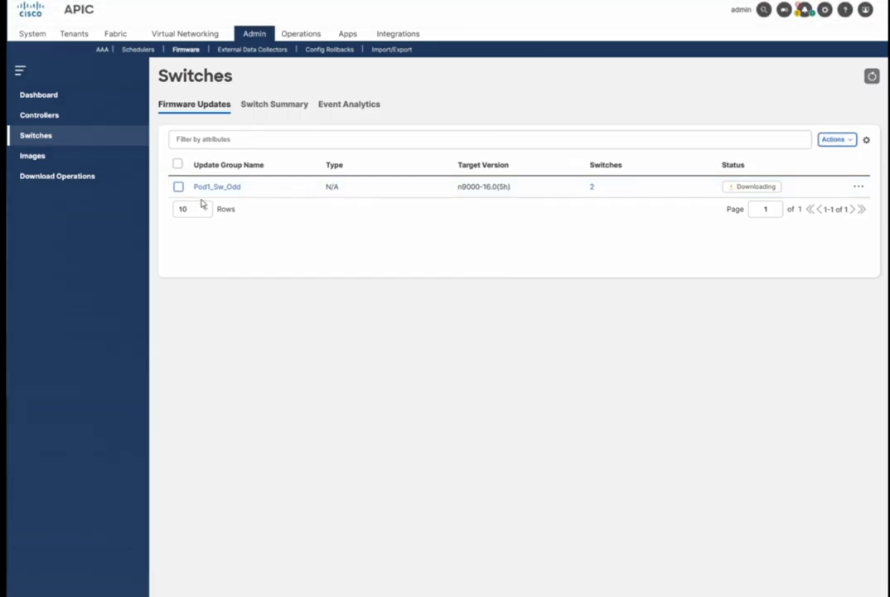
pyautogui.click(866, 140)
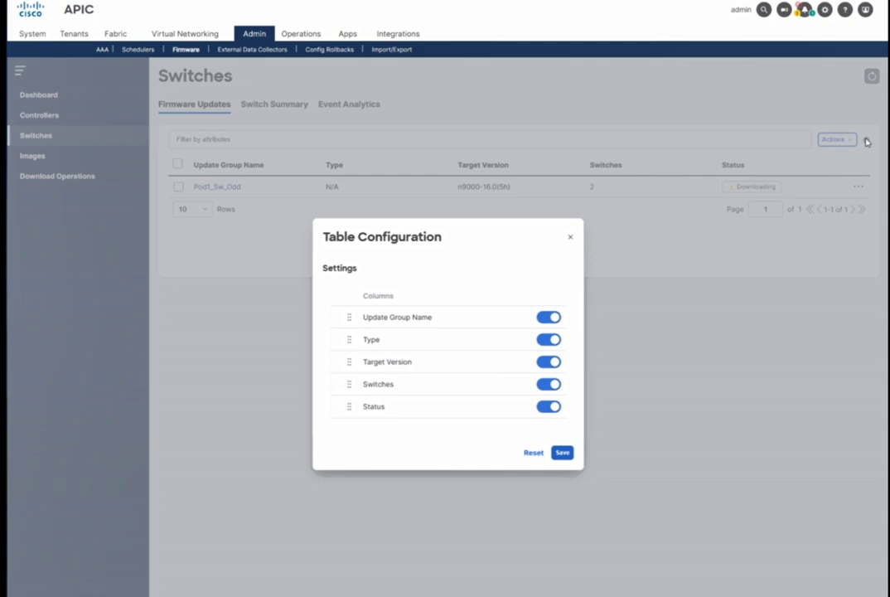
pyautogui.click(570, 237)
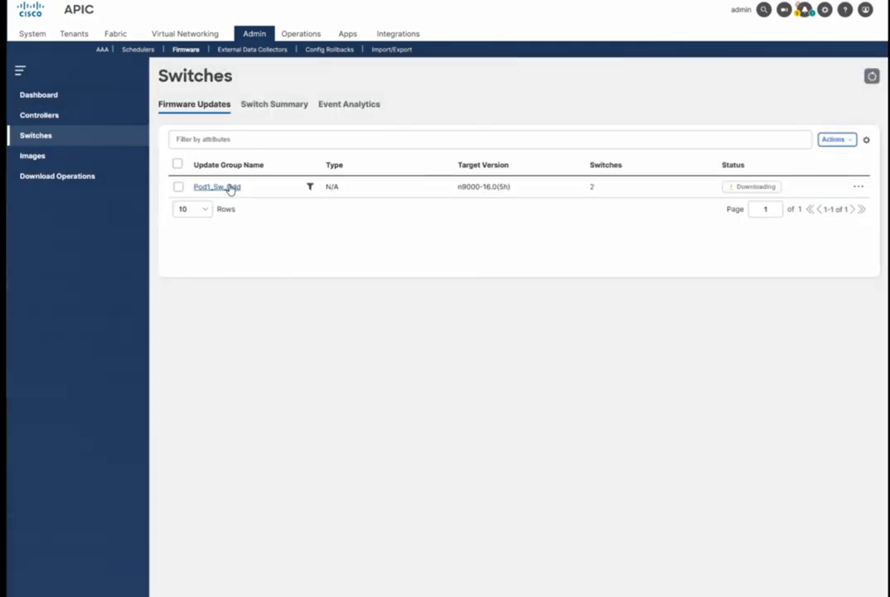
# - Open the switch firmware update details for Pod1_Sw_Odd and refresh the download progress of its switches
pyautogui.click(232, 188)
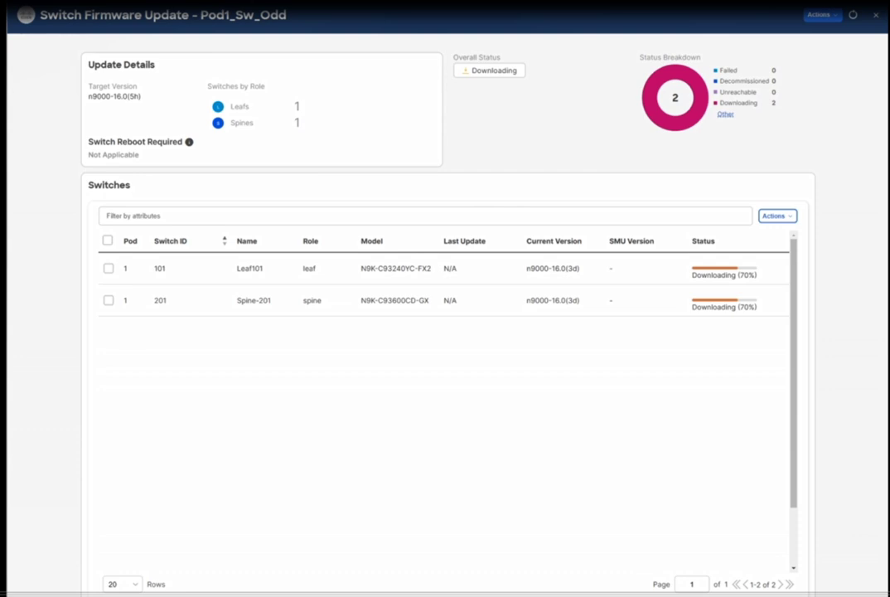
pyautogui.click(852, 14)
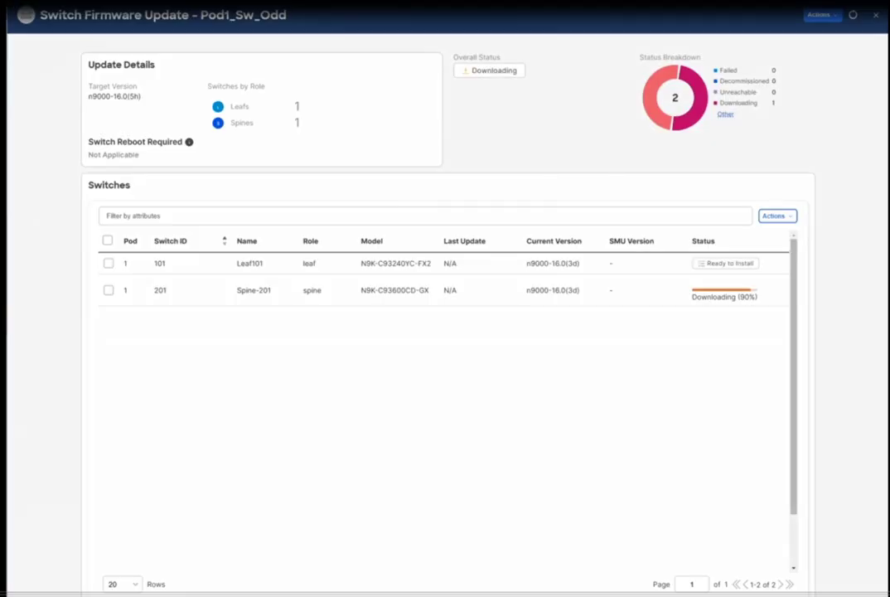
# - Switch to the Leaf101 terminal session, enter a series of blank lines at the prompt and return to APIC
pyautogui.hotkey('alt', 'Tab')
pyautogui.press('Return')
pyautogui.press('Return')
pyautogui.press('Return')
pyautogui.press('Return')
pyautogui.press('Return')
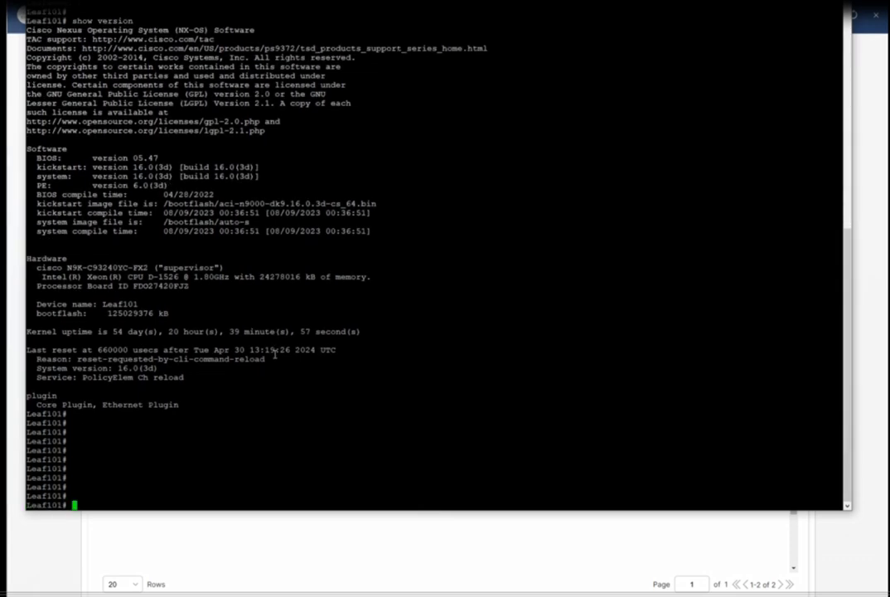
pyautogui.press('Return')
pyautogui.press('Return')
pyautogui.press('Return')
pyautogui.press('Return')
pyautogui.press('Return')
pyautogui.press('Return')
pyautogui.press('Return')
pyautogui.press('Return')
pyautogui.press('Return')
pyautogui.press('Return')
pyautogui.press('Return')
pyautogui.press('Return')
pyautogui.press('Return')
pyautogui.press('Return')
pyautogui.press('Return')
pyautogui.press('Return')
pyautogui.press('Return')
pyautogui.press('Return')
pyautogui.press('Return')
pyautogui.press('Return')
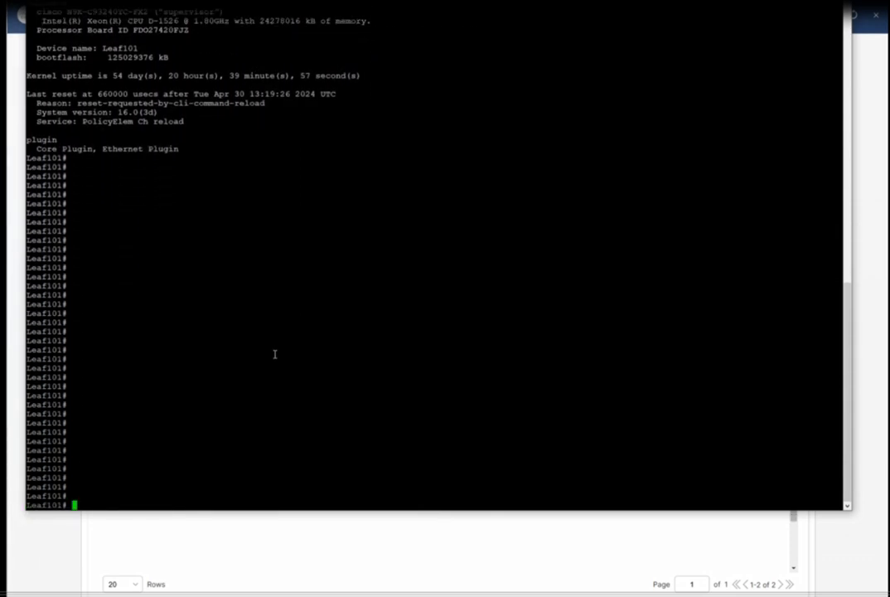
pyautogui.press('Return')
pyautogui.press('Return')
pyautogui.press('Return')
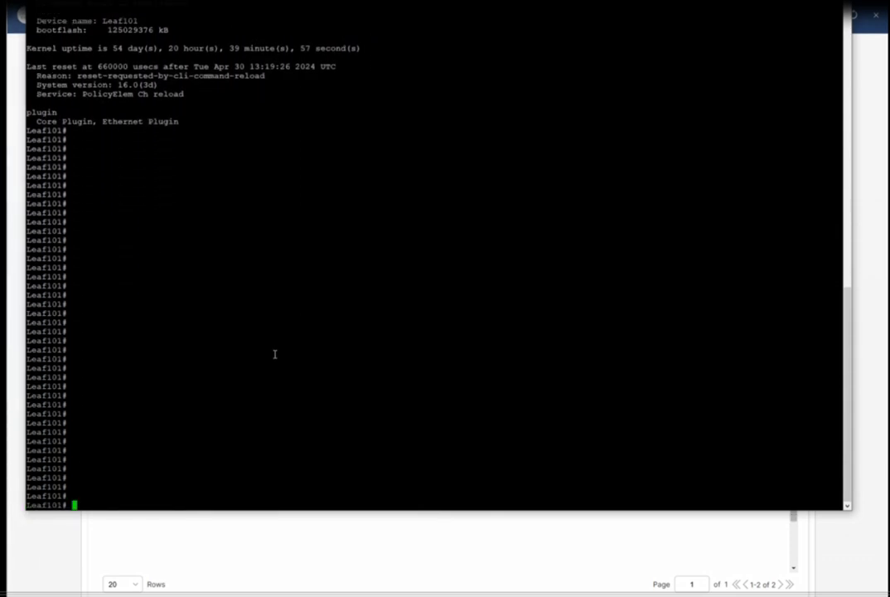
pyautogui.hotkey('alt', 'Tab')
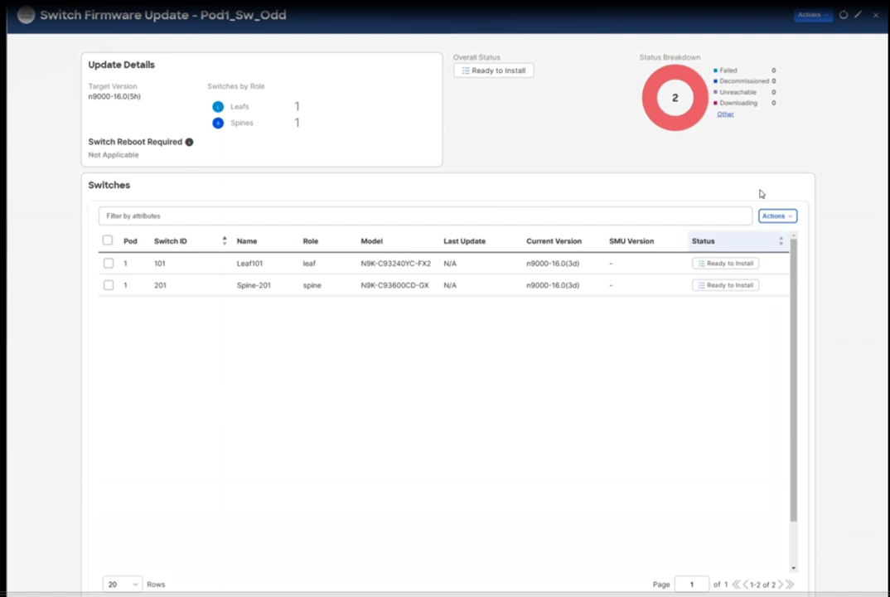
# - Refresh the Pod1_Sw_Odd update details, select all its switches and begin the firmware installation
pyautogui.click(844, 15)
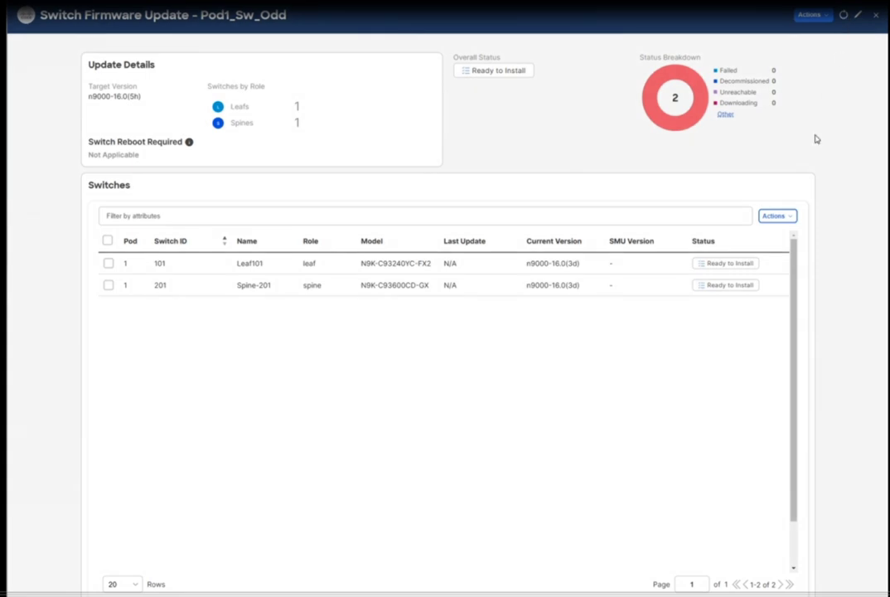
pyautogui.click(818, 15)
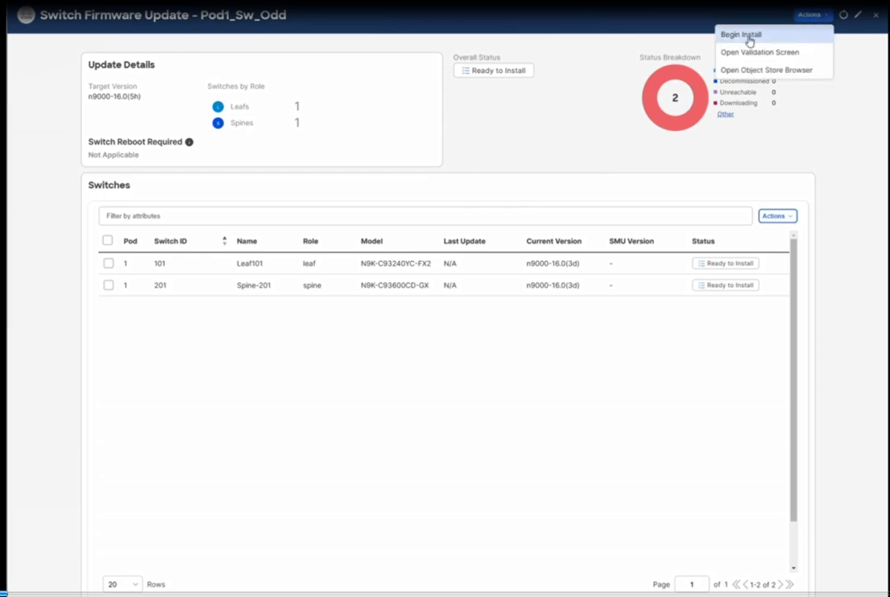
pyautogui.click(107, 240)
pyautogui.click(808, 15)
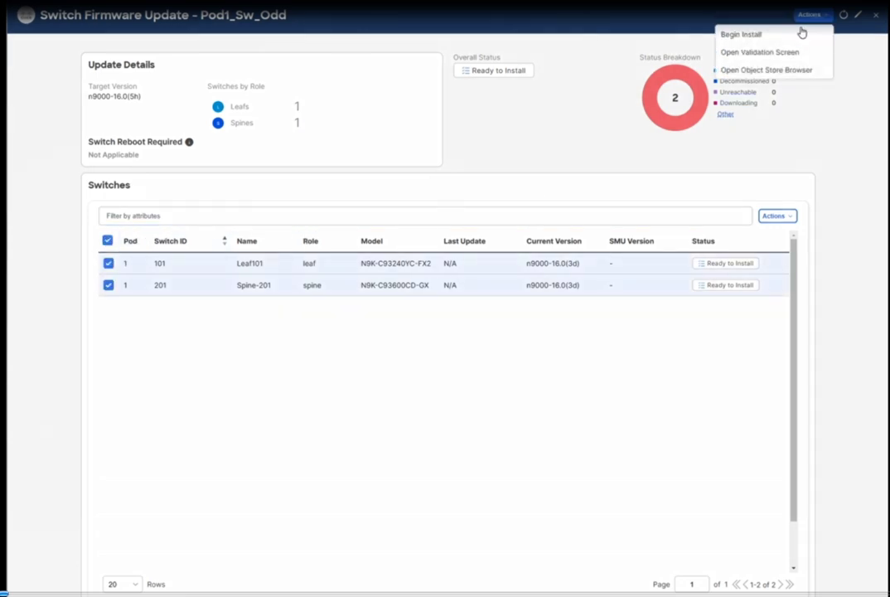
pyautogui.click(772, 42)
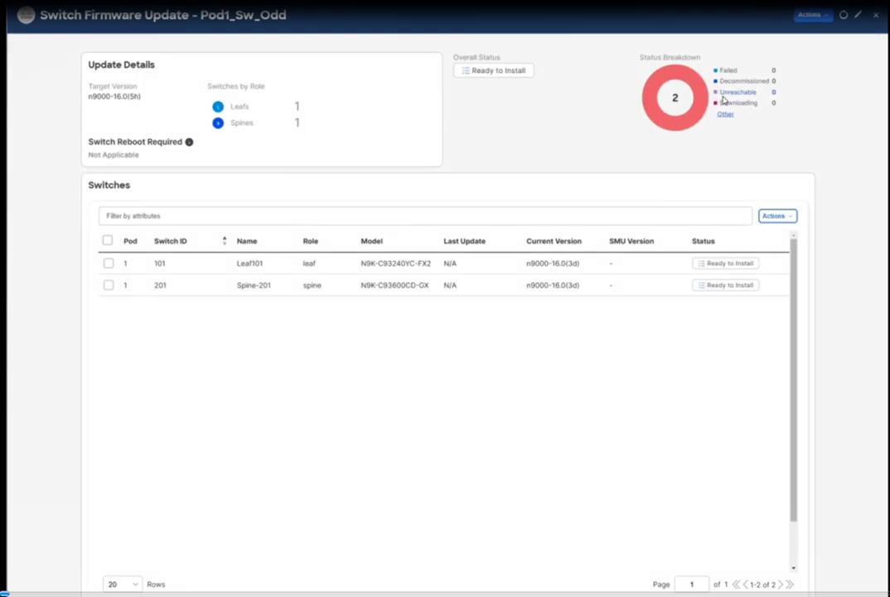
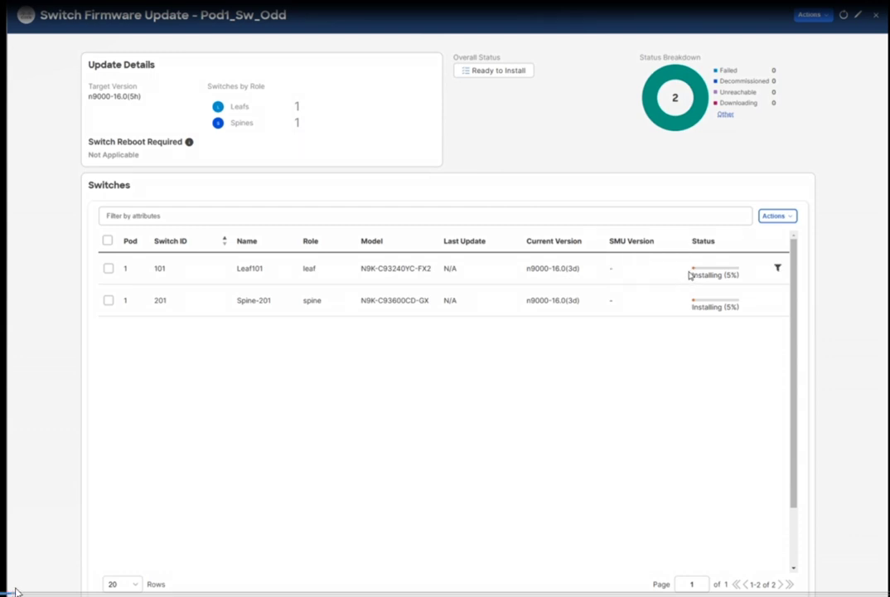
# - View the installation stages of Leaf101 and refresh the install progress of the Pod1_Sw_Odd switches
pyautogui.moveTo(703, 272)
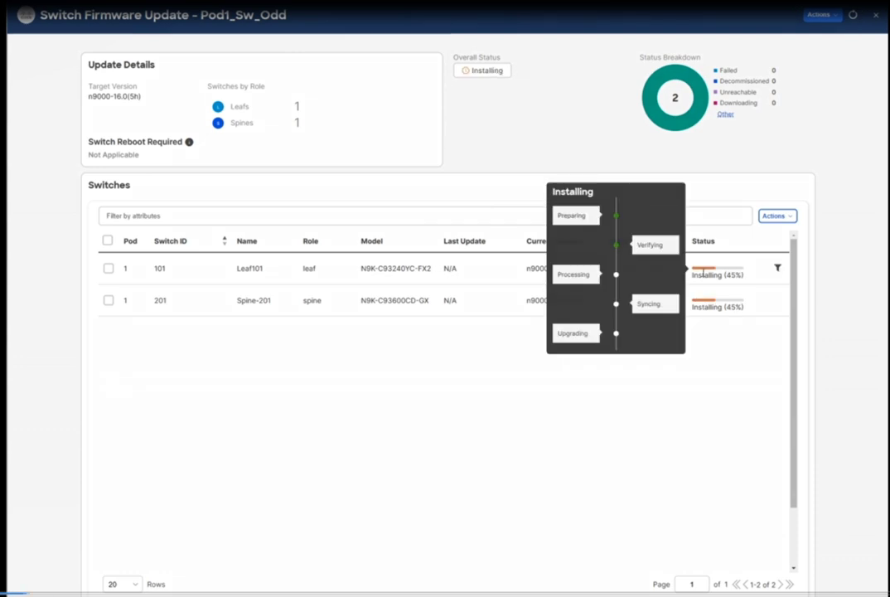
pyautogui.click(854, 15)
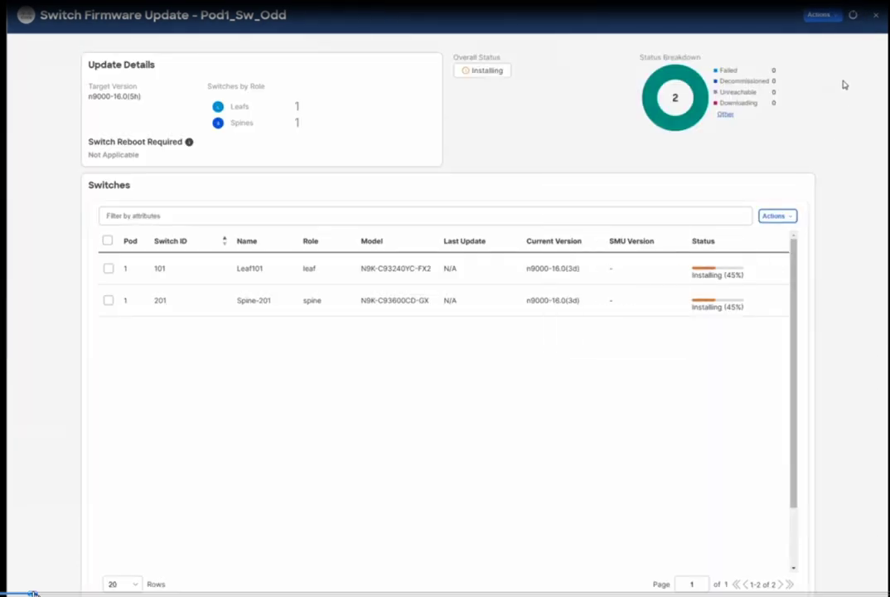
pyautogui.click(853, 16)
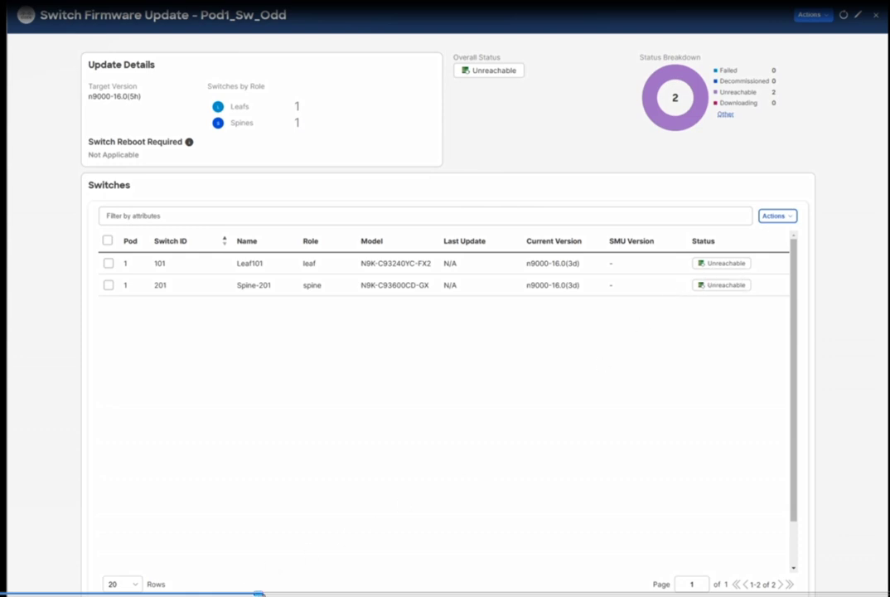
pyautogui.click(285, 593)
pyautogui.click(339, 593)
pyautogui.click(352, 593)
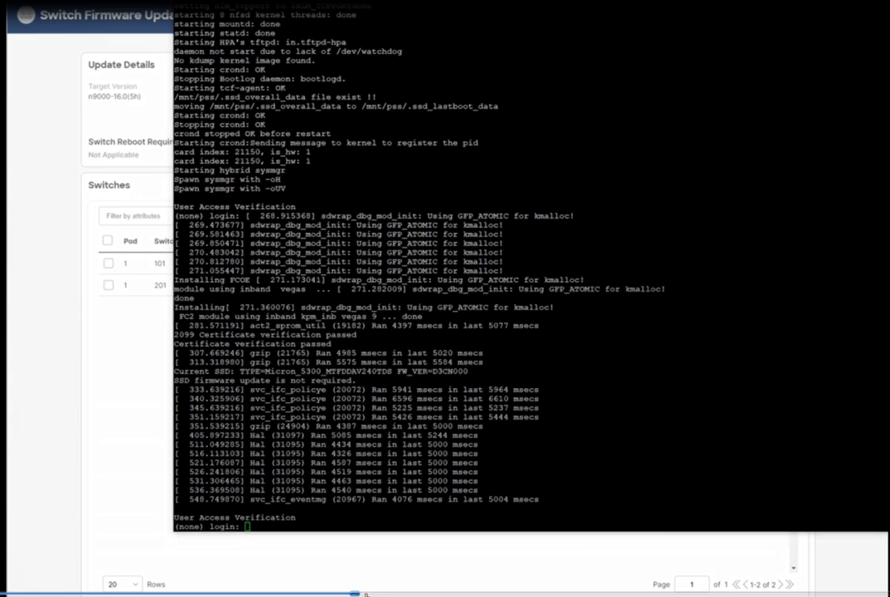
# - Review the switch's boot log in the terminal and inspect the current firmware versions of the Pod1_Sw_Odd switches
pyautogui.scroll(10, 513, 371)
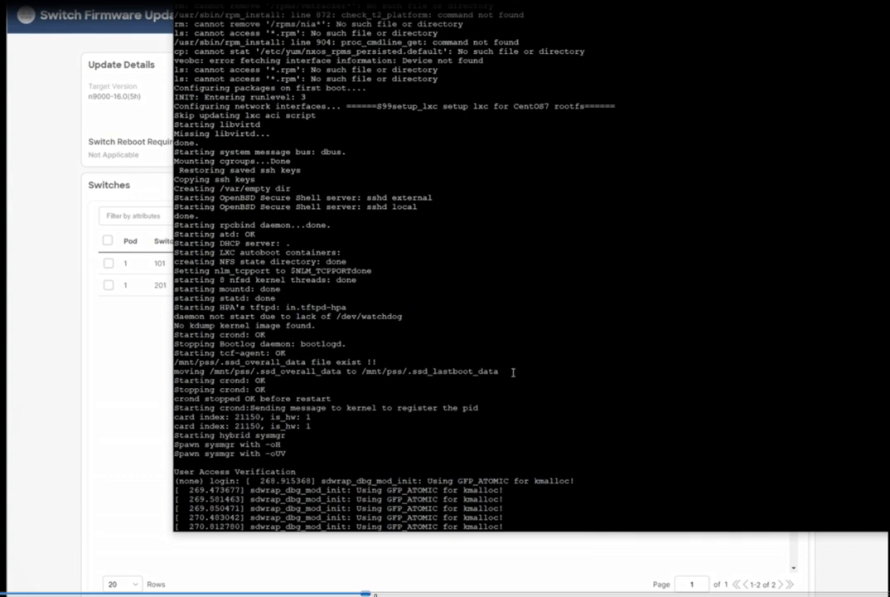
pyautogui.scroll(-10, 513, 371)
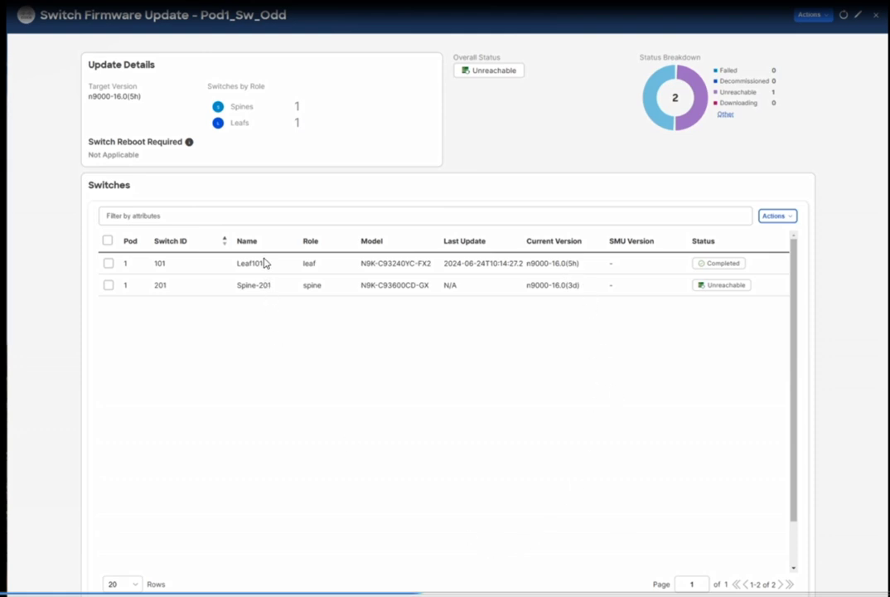
pyautogui.hotkey('alt', 'Tab')
pyautogui.doubleClick(573, 285)
pyautogui.moveTo(573, 285); pyautogui.dragTo(560, 285)
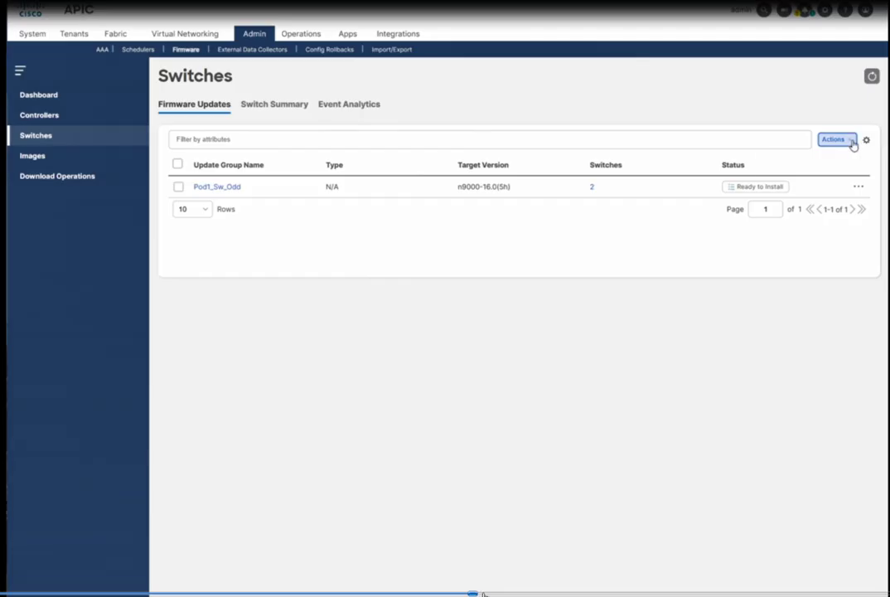
pyautogui.click(853, 143)
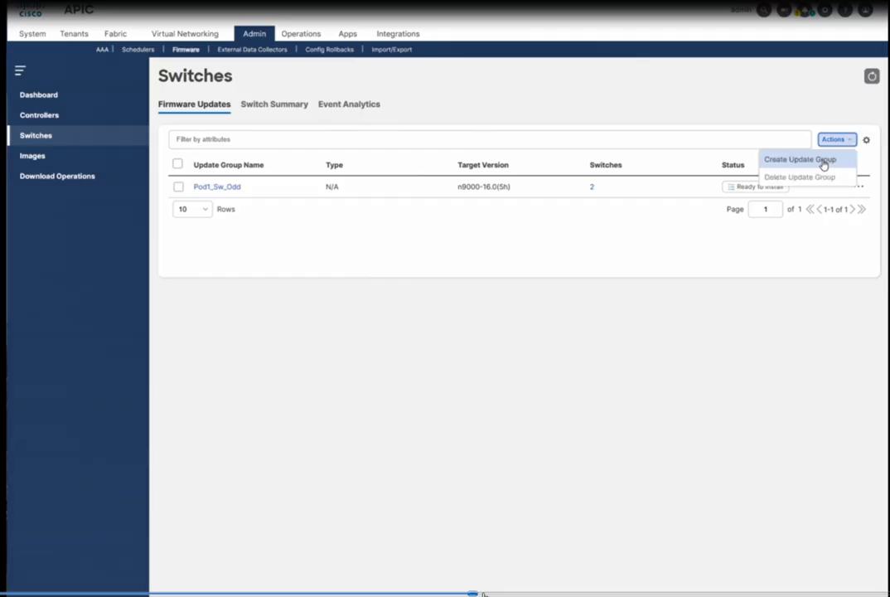
pyautogui.click(824, 165)
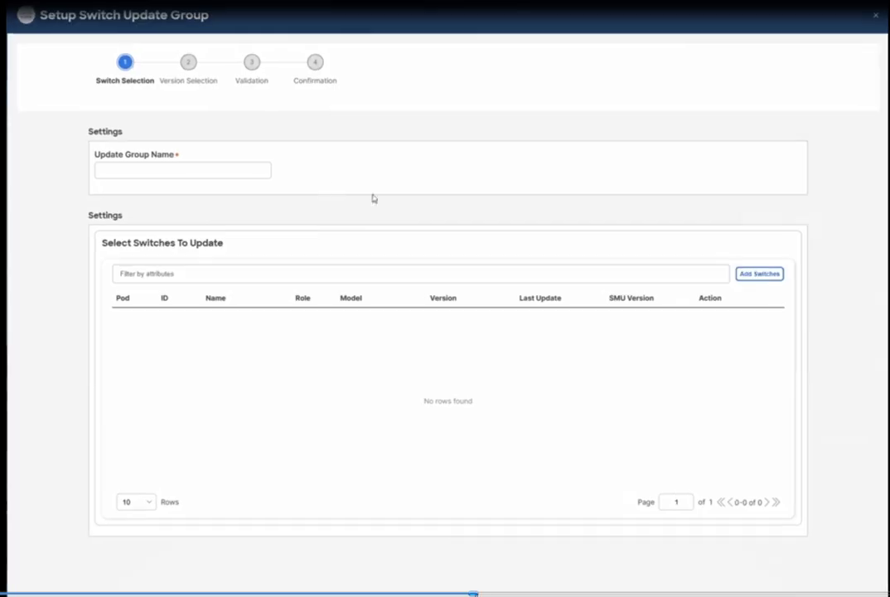
pyautogui.click(186, 171)
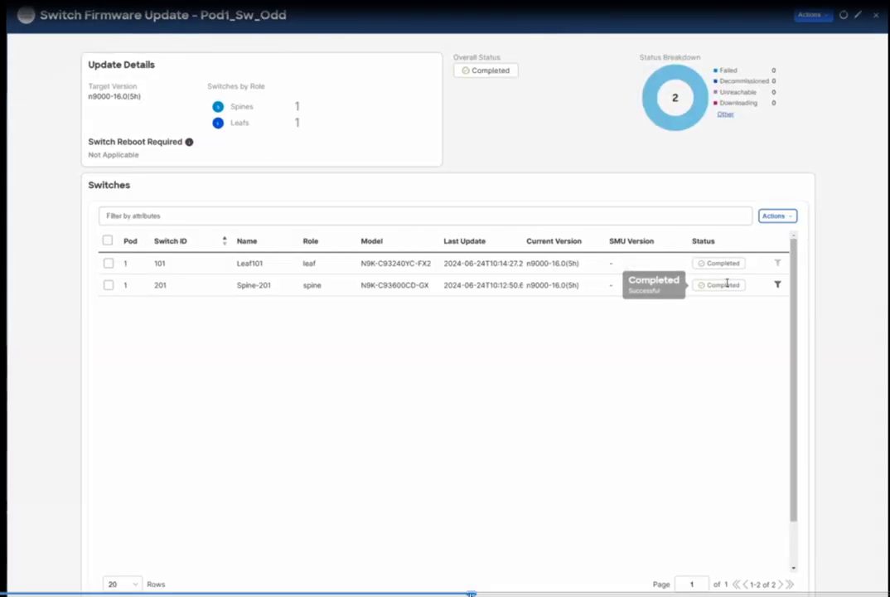
# - Close the Pod1_Sw_Odd update details and start a new switch update group named Pod1_Sw_Even
pyautogui.click(876, 21)
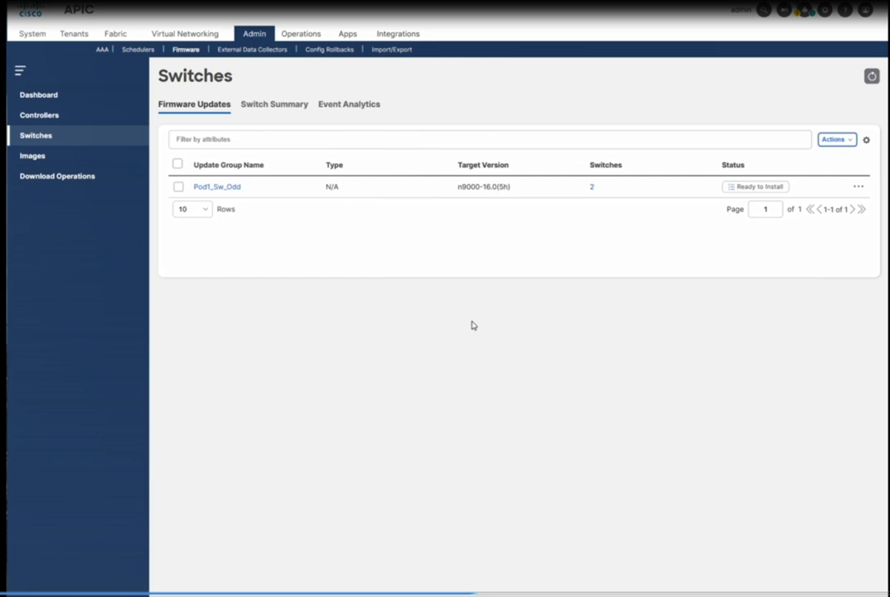
pyautogui.click(846, 141)
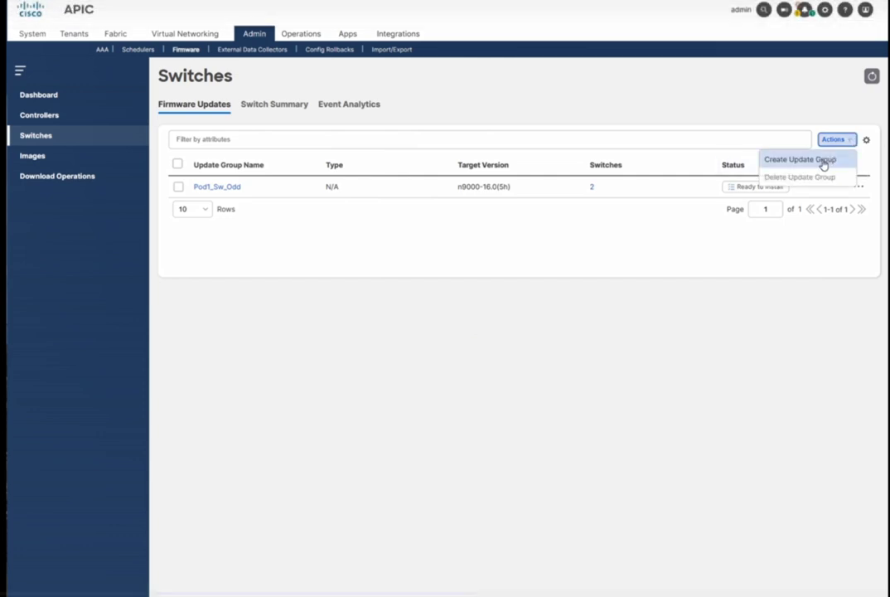
pyautogui.click(824, 161)
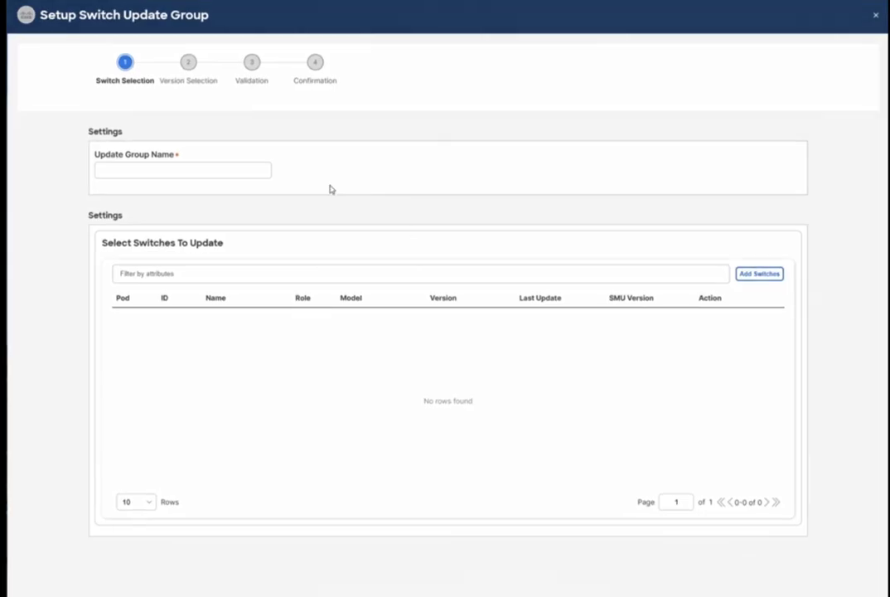
pyautogui.click(186, 171)
pyautogui.write('Pod1_Sw_')
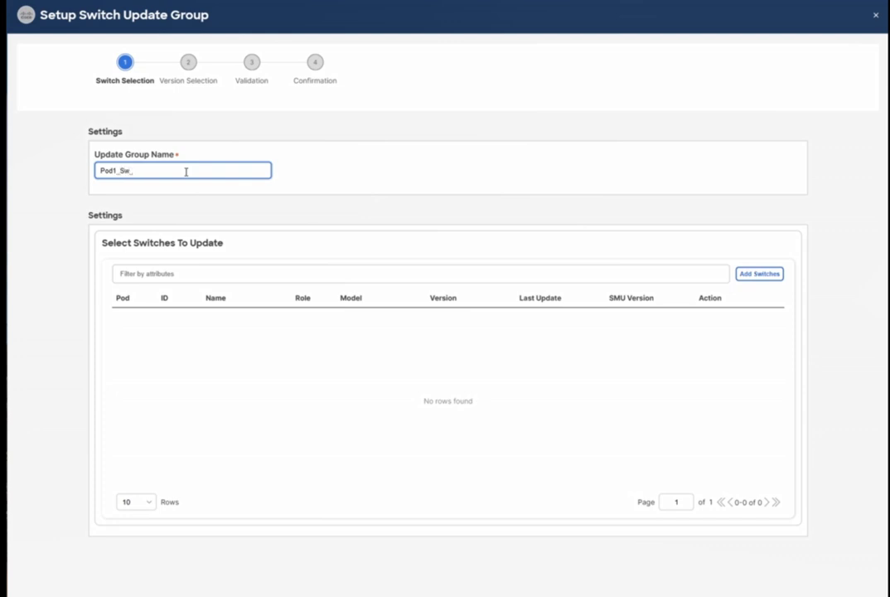
pyautogui.write('Even')
# - Add the even-numbered nodes Leaf102 and Spine-202 to the Pod1_Sw_Even update group
pyautogui.click(759, 273)
pyautogui.click(241, 179)
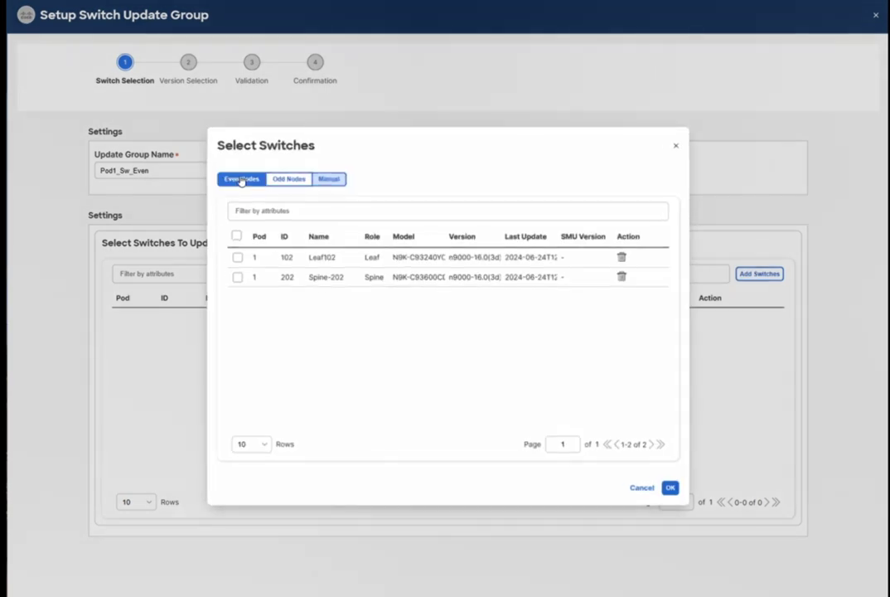
pyautogui.click(237, 258)
pyautogui.click(237, 277)
pyautogui.click(670, 488)
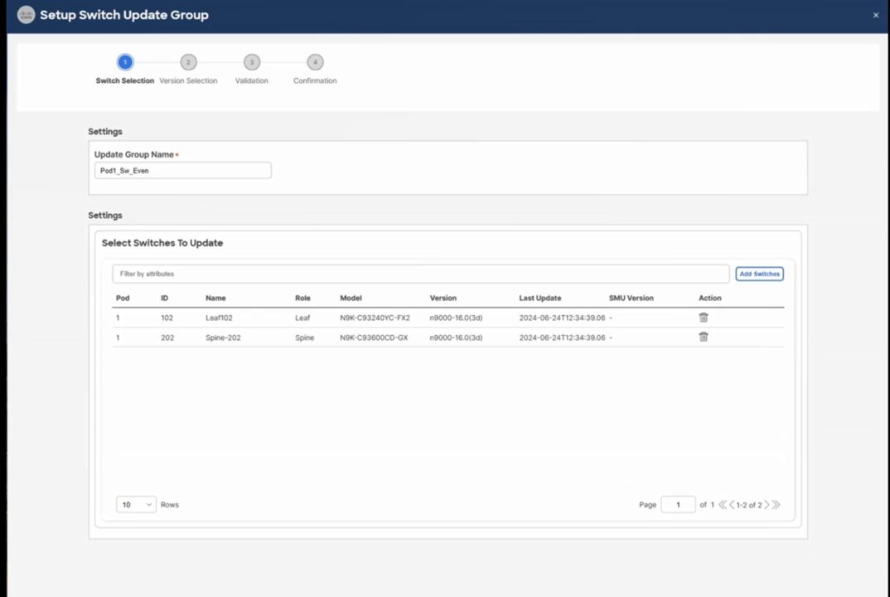
# - Choose firmware n9000-16.0(5h) as a regular upgrade for the Pod1_Sw_Even group and continue to validation
pyautogui.click(837, 584)
pyautogui.click(201, 329)
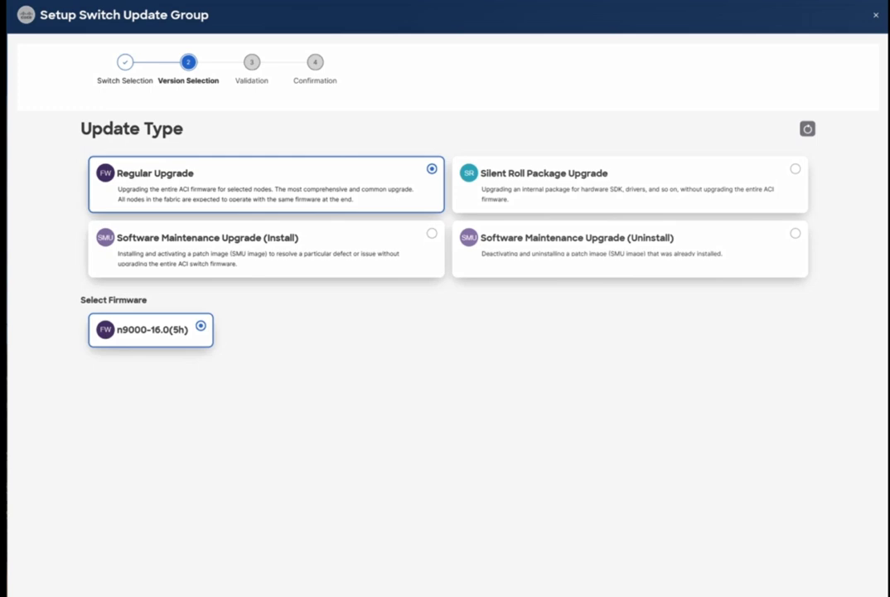
pyautogui.click(837, 584)
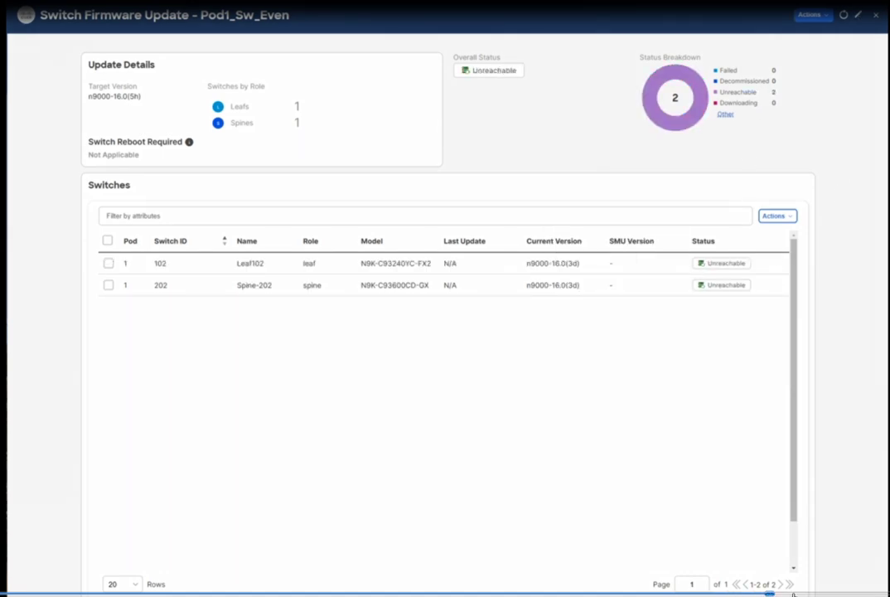
# - Refresh and close the Pod1_Sw_Even update details, and check the physical switches' firmware version on the refreshed firmware dashboard
pyautogui.click(842, 15)
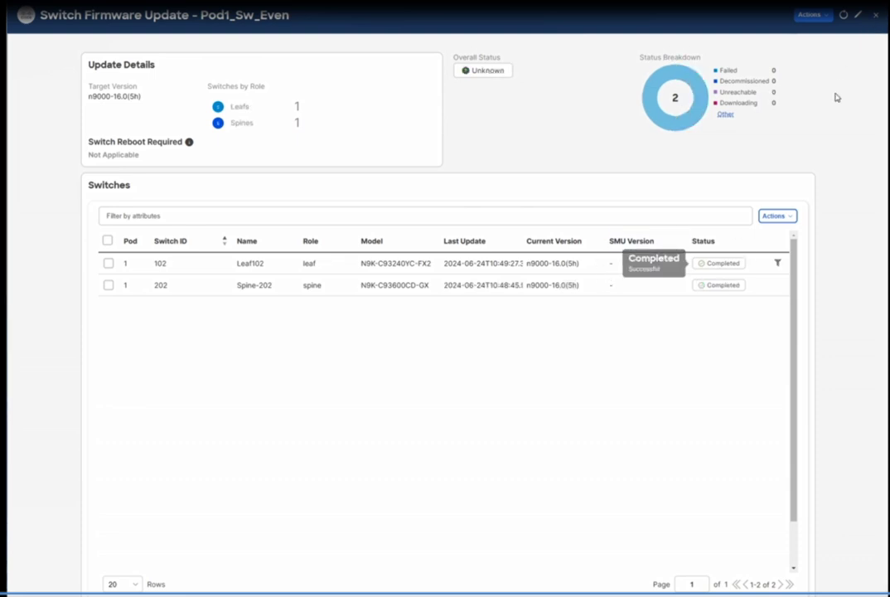
pyautogui.click(876, 17)
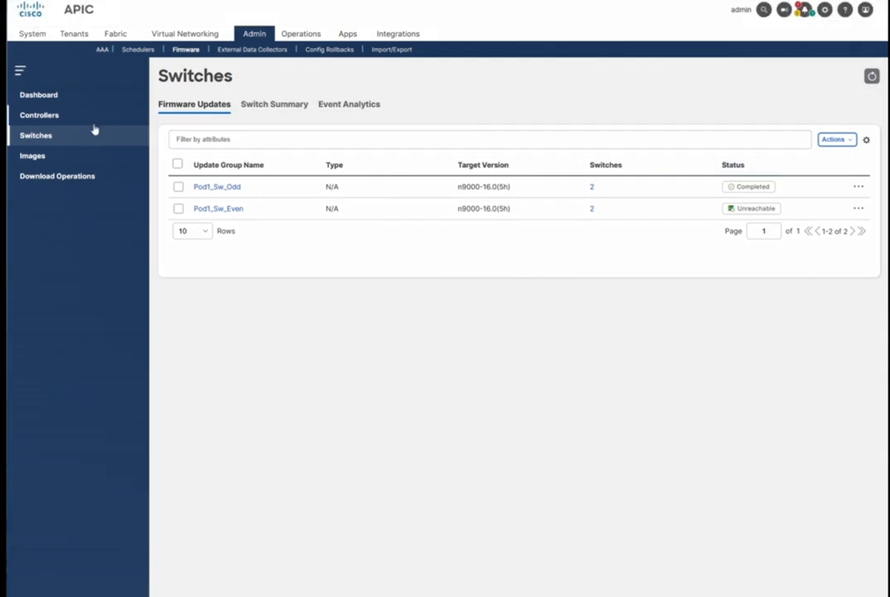
pyautogui.click(65, 117)
pyautogui.click(66, 96)
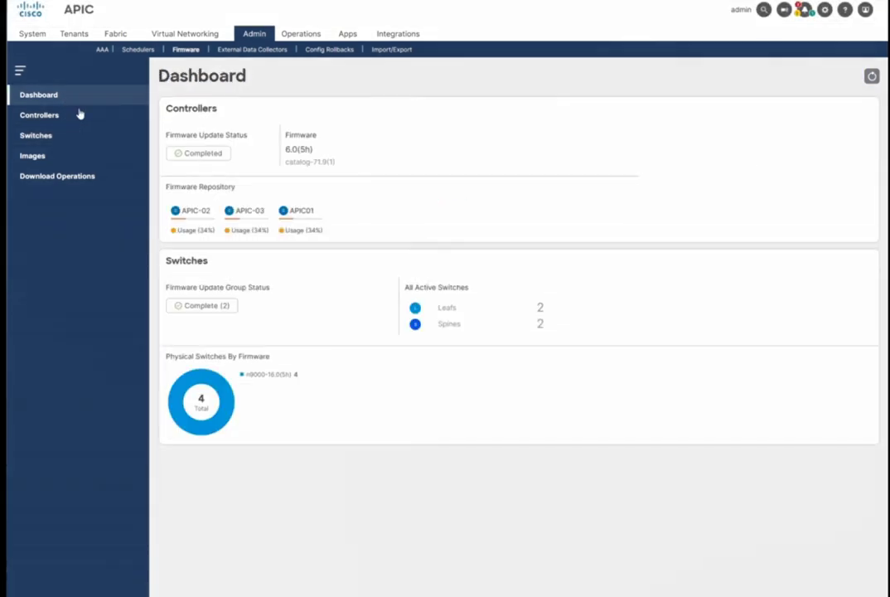
pyautogui.moveTo(292, 375); pyautogui.dragTo(265, 378)
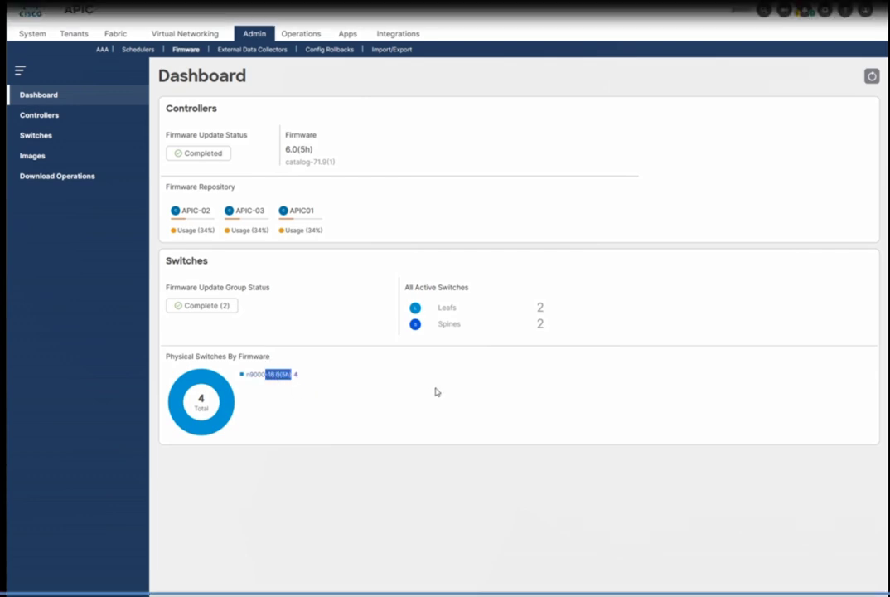
pyautogui.click(554, 348)
pyautogui.click(872, 77)
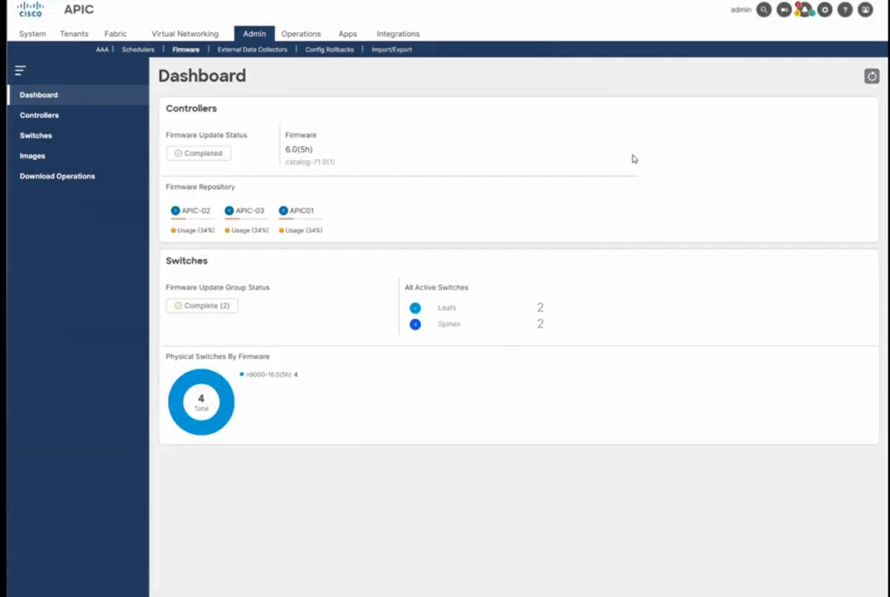